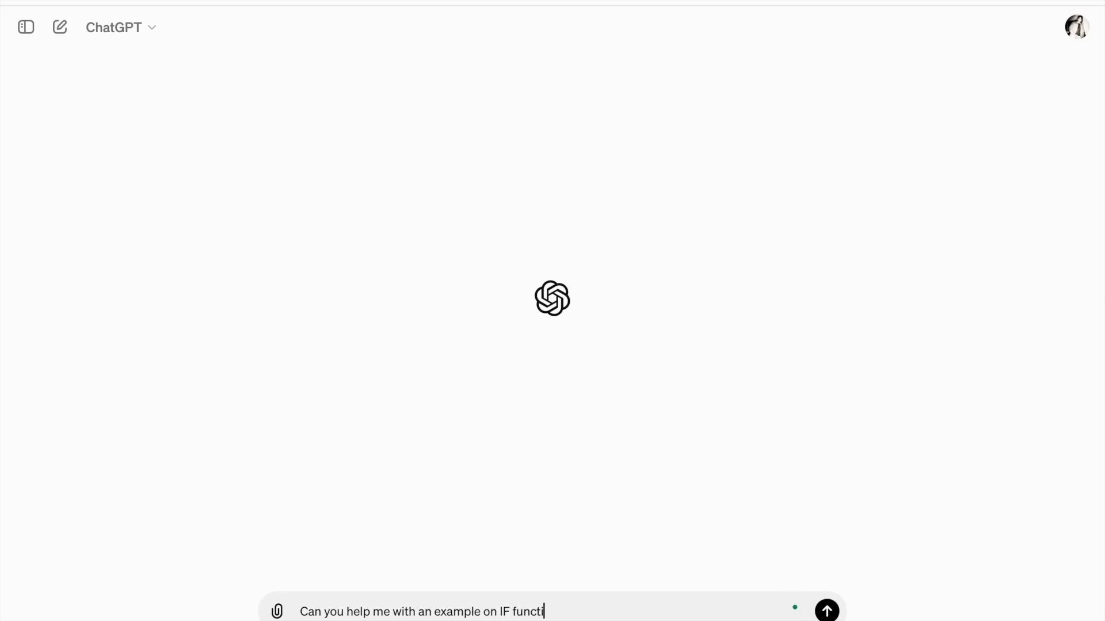
Ask ChatGPT for an Excel IF function example using dummy data and highlight the returned table.
{"action": "type", "text": " dummy data."}
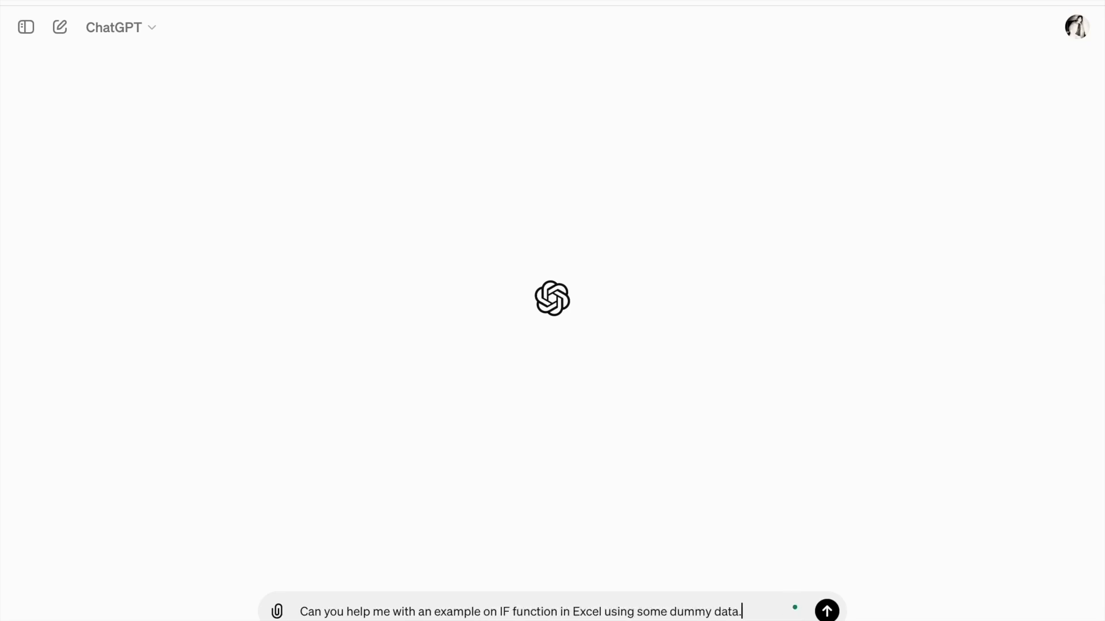
{"action": "key", "text": "Return"}
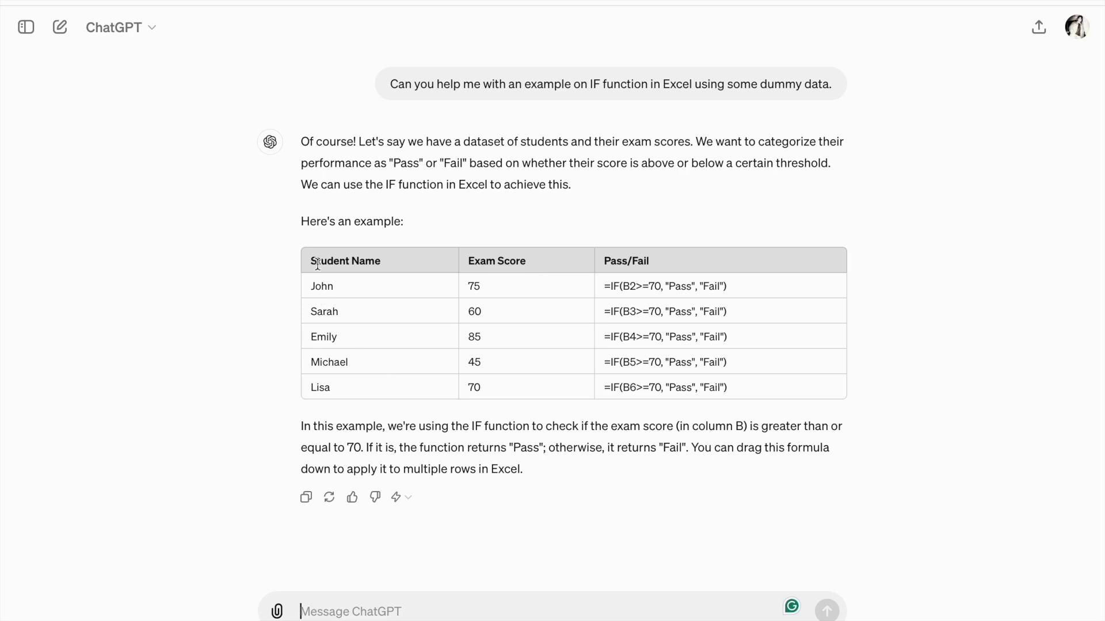
{"action": "left_click_drag", "start_coordinate": [314, 261], "coordinate": [709, 394]}
{"action": "left_click", "coordinate": [651, 365]}
Highlight the Score and Pass/Fail headings and the Pass and Fail results in the first row's formula.
{"action": "double_click", "coordinate": [506, 260]}
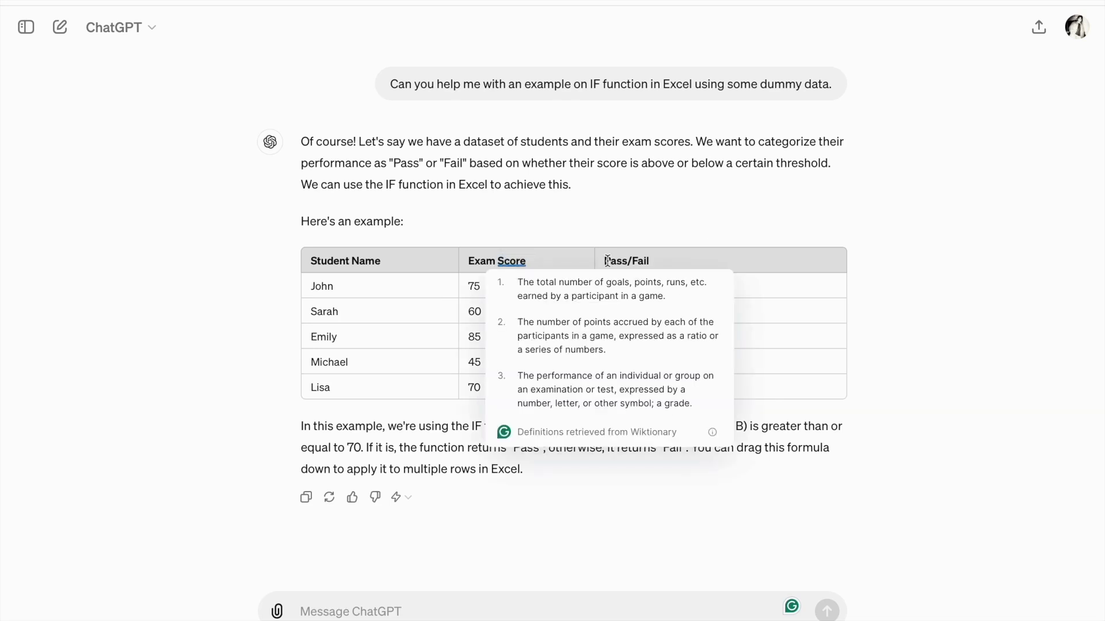
{"action": "left_click_drag", "start_coordinate": [604, 260], "coordinate": [746, 288]}
{"action": "left_click", "coordinate": [660, 326]}
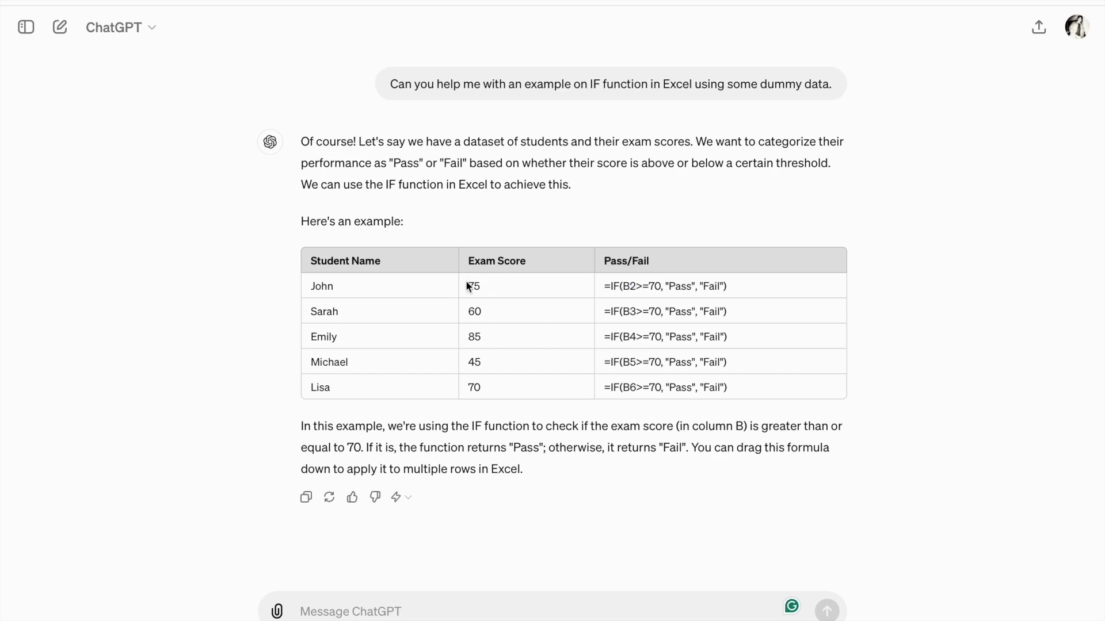
{"action": "left_click", "coordinate": [660, 287]}
{"action": "double_click", "coordinate": [687, 287]}
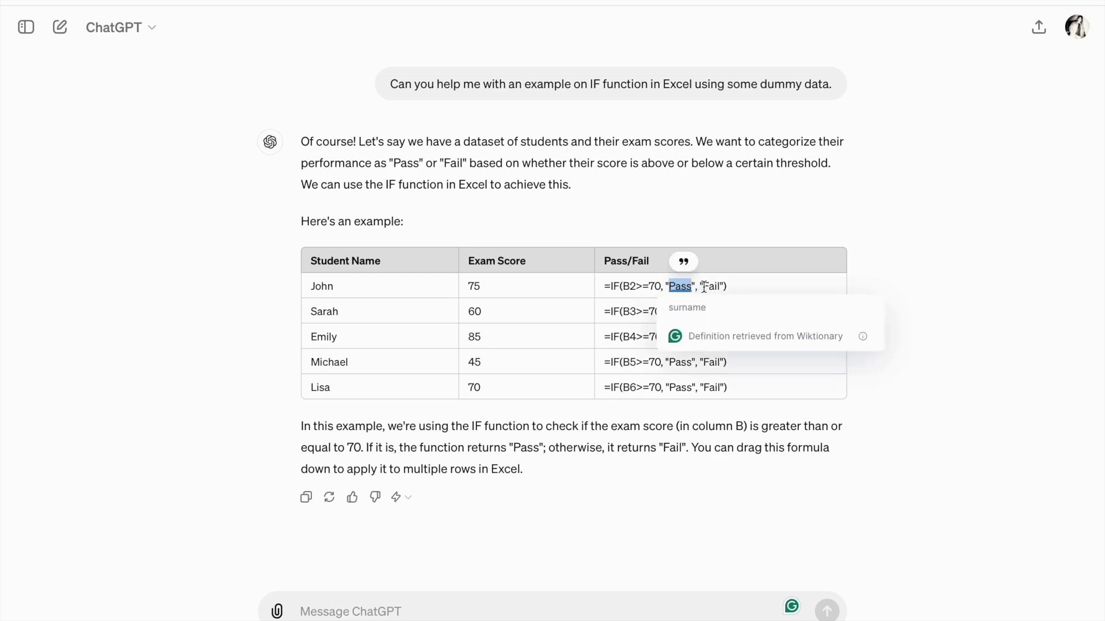
{"action": "double_click", "coordinate": [709, 286]}
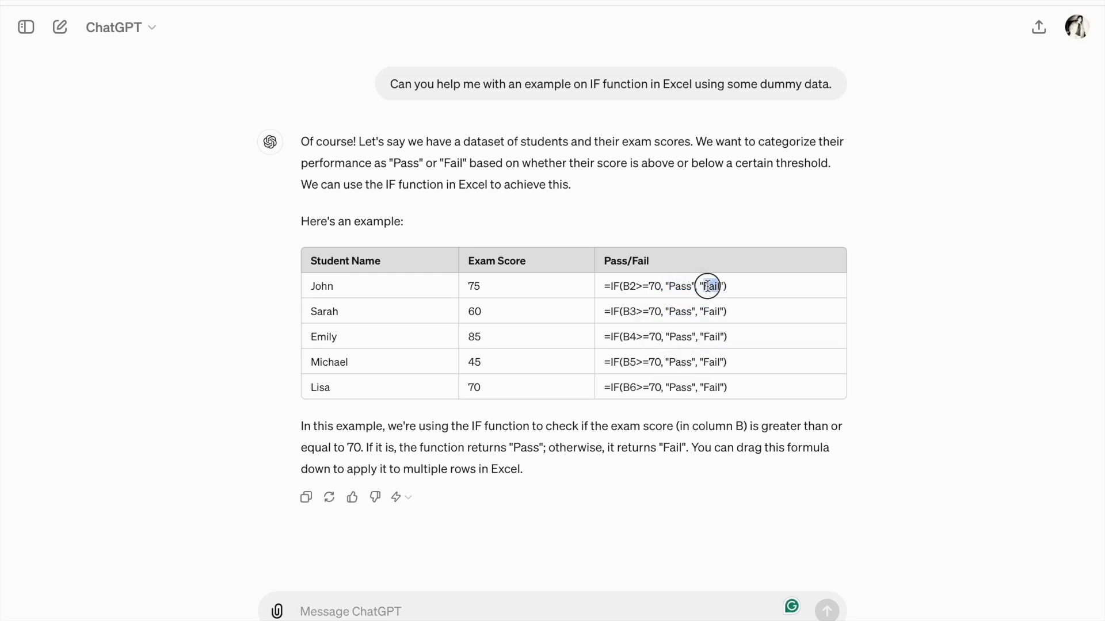
{"action": "left_click", "coordinate": [636, 295]}
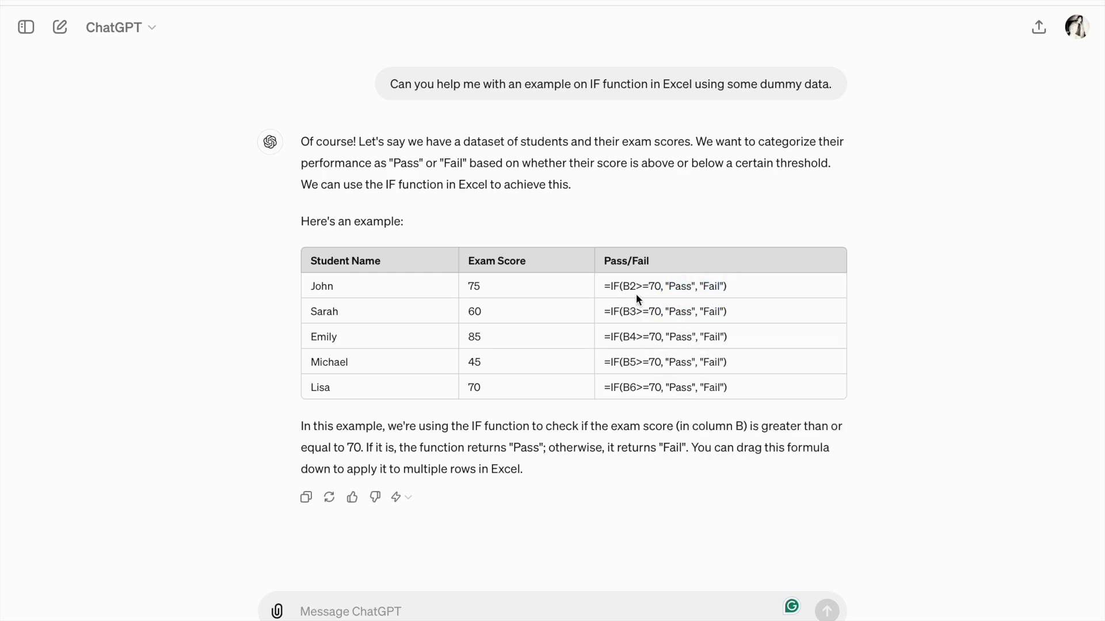
Highlight the score 60, its row's Pass and Fail results, and the last four table rows.
{"action": "double_click", "coordinate": [468, 312]}
{"action": "double_click", "coordinate": [678, 312]}
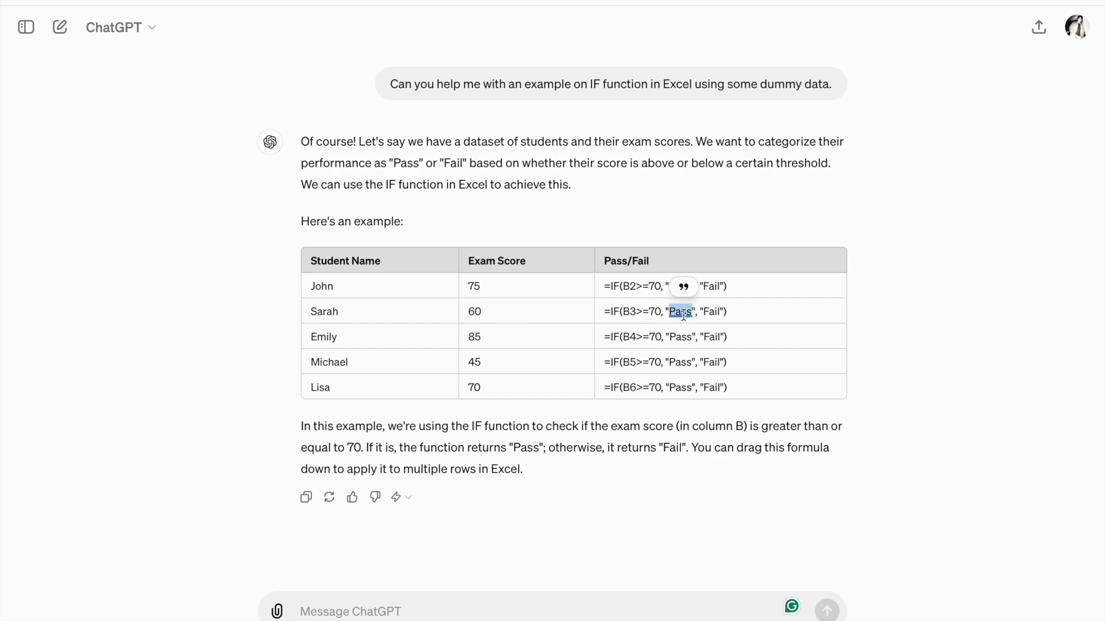
{"action": "double_click", "coordinate": [713, 312]}
{"action": "left_click", "coordinate": [654, 343]}
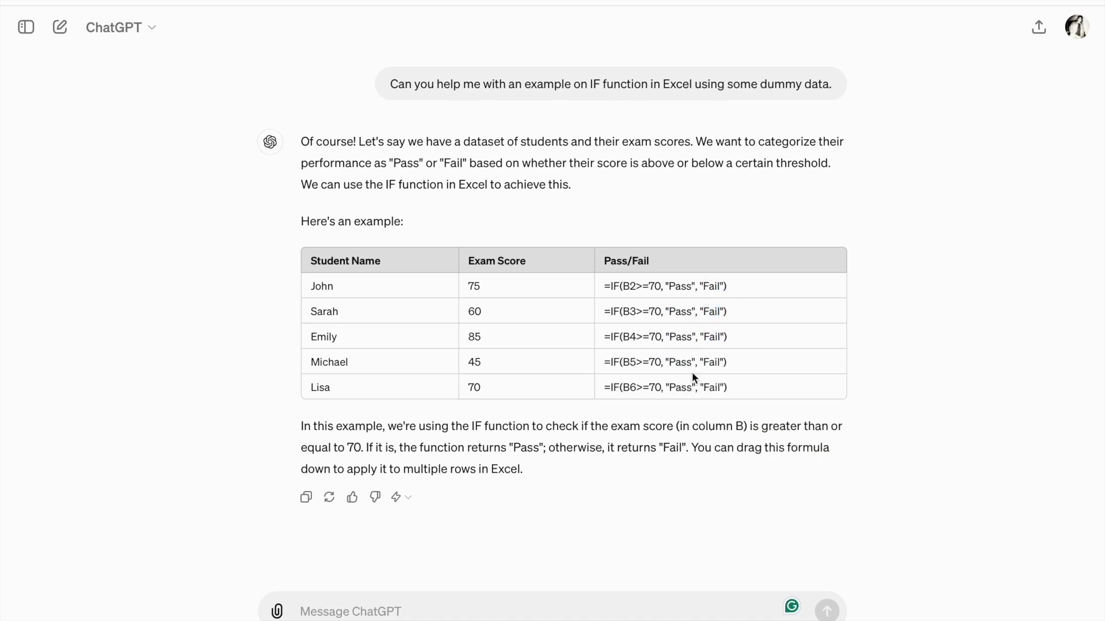
{"action": "left_click_drag", "start_coordinate": [750, 395], "coordinate": [608, 278]}
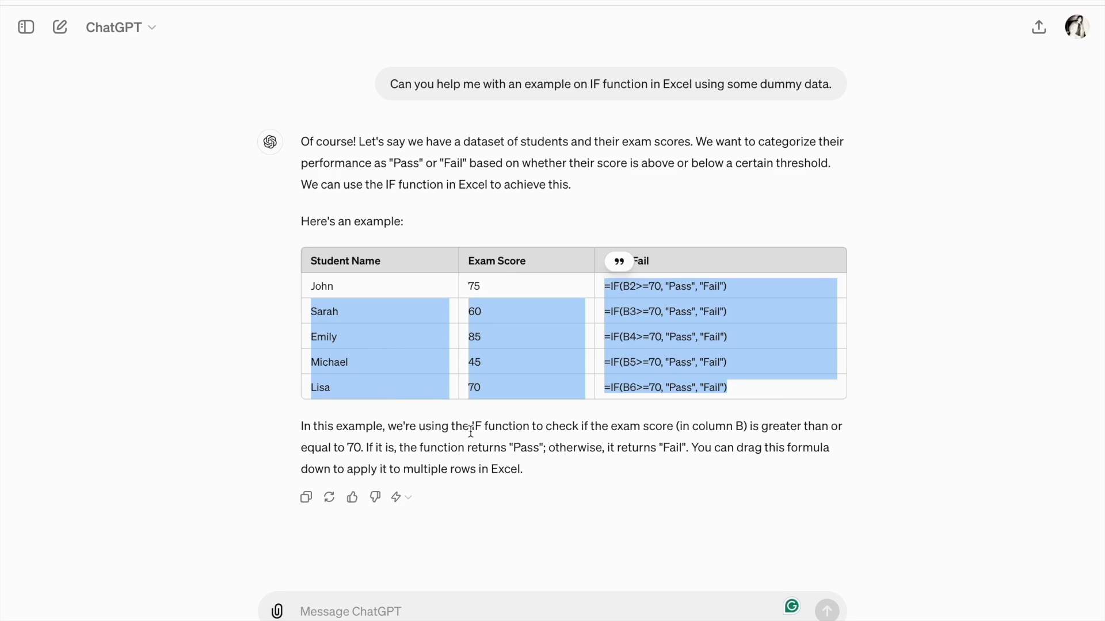
Highlight the explanation's 70 threshold and Pass/Fail outcomes, then the table's header and first four rows.
{"action": "left_click_drag", "start_coordinate": [471, 430], "coordinate": [670, 431]}
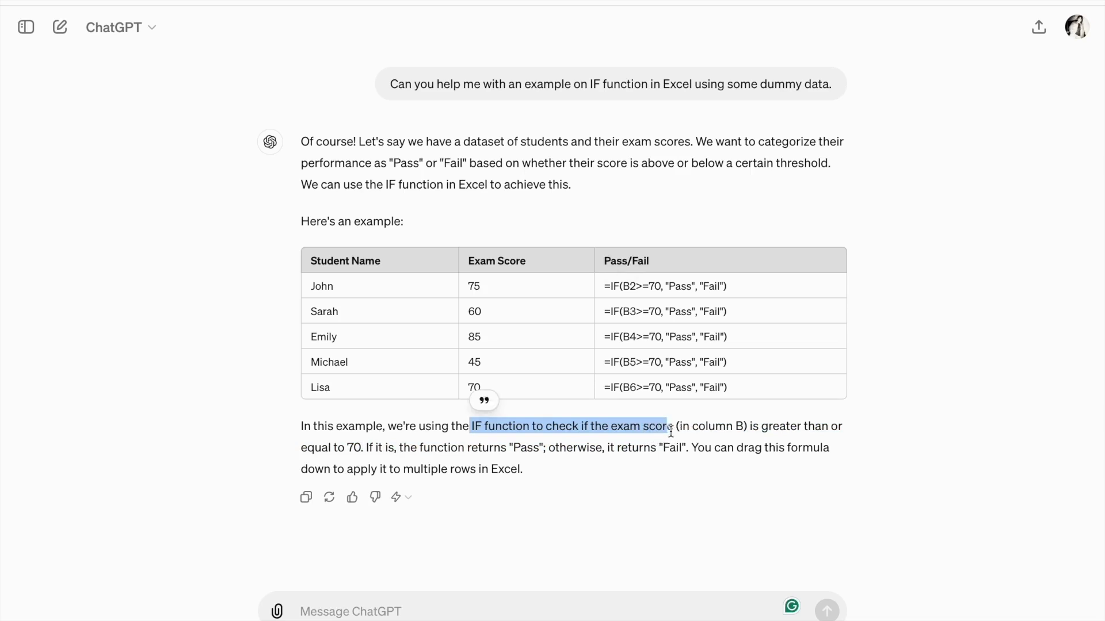
{"action": "double_click", "coordinate": [352, 447]}
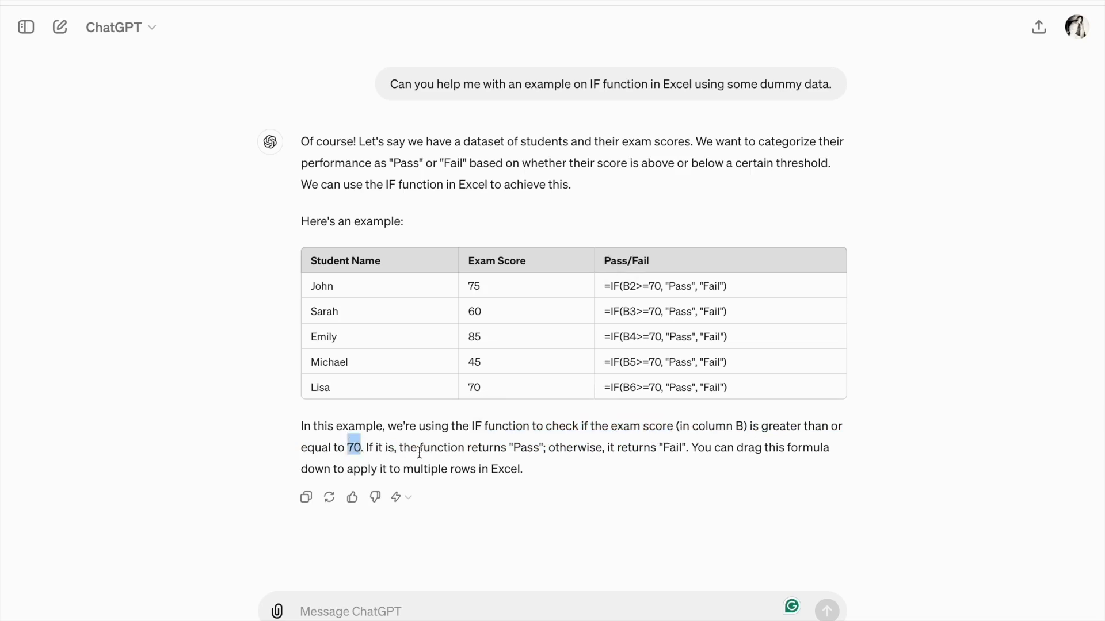
{"action": "double_click", "coordinate": [527, 448]}
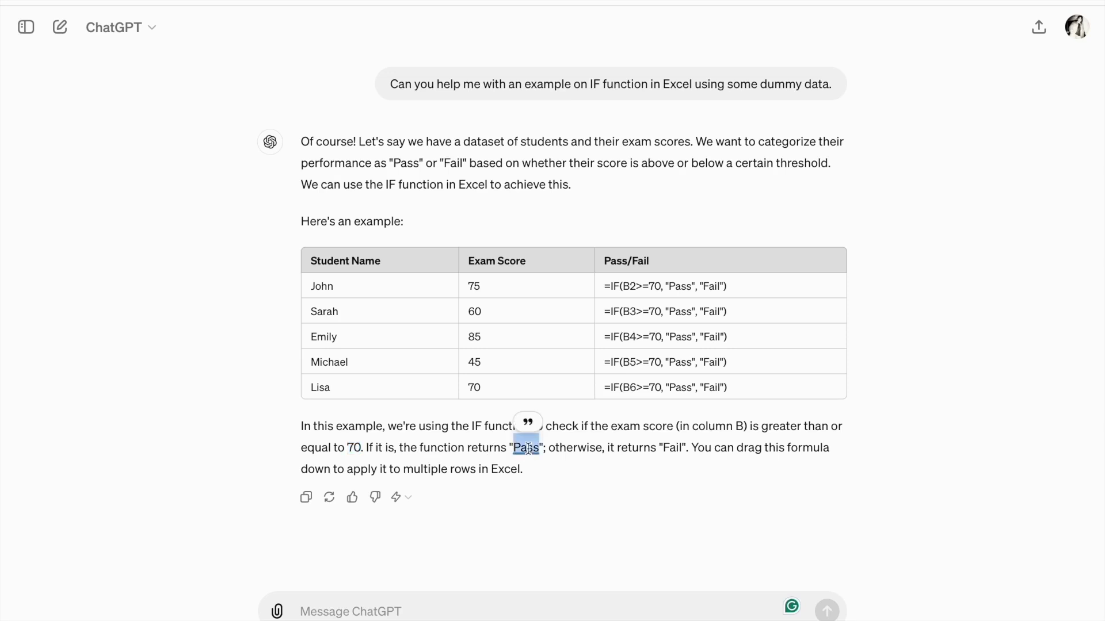
{"action": "double_click", "coordinate": [678, 447]}
{"action": "left_click", "coordinate": [725, 460]}
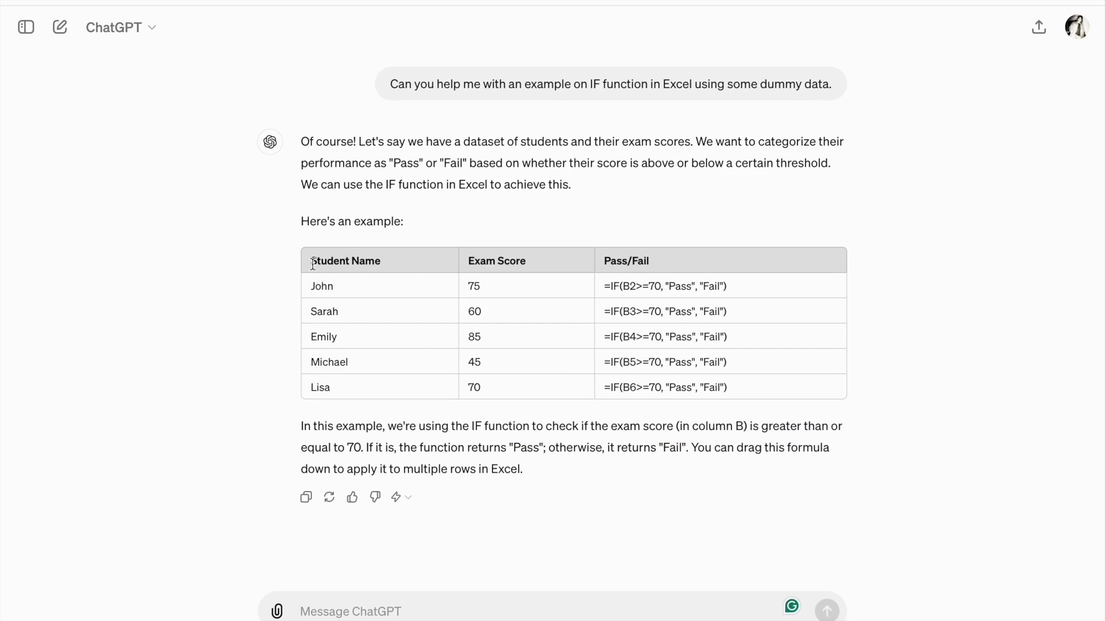
{"action": "left_click_drag", "start_coordinate": [313, 262], "coordinate": [765, 387]}
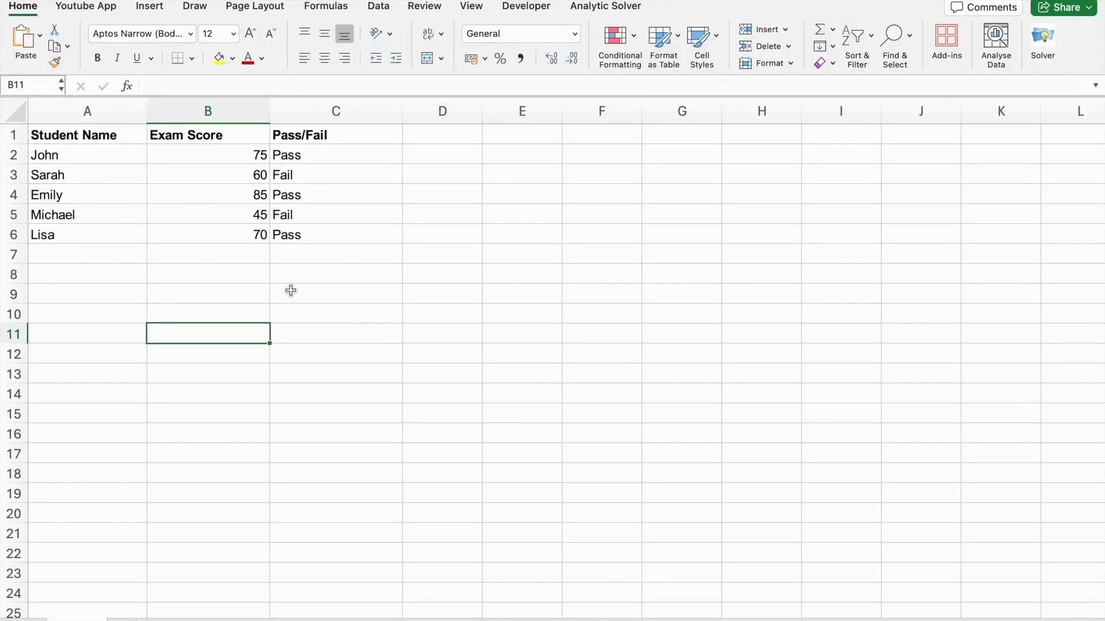
Inspect the Pass/Fail formulas in C3, C4 and C5 alongside the exam scores in B3 and B5.
{"action": "left_click", "coordinate": [337, 193]}
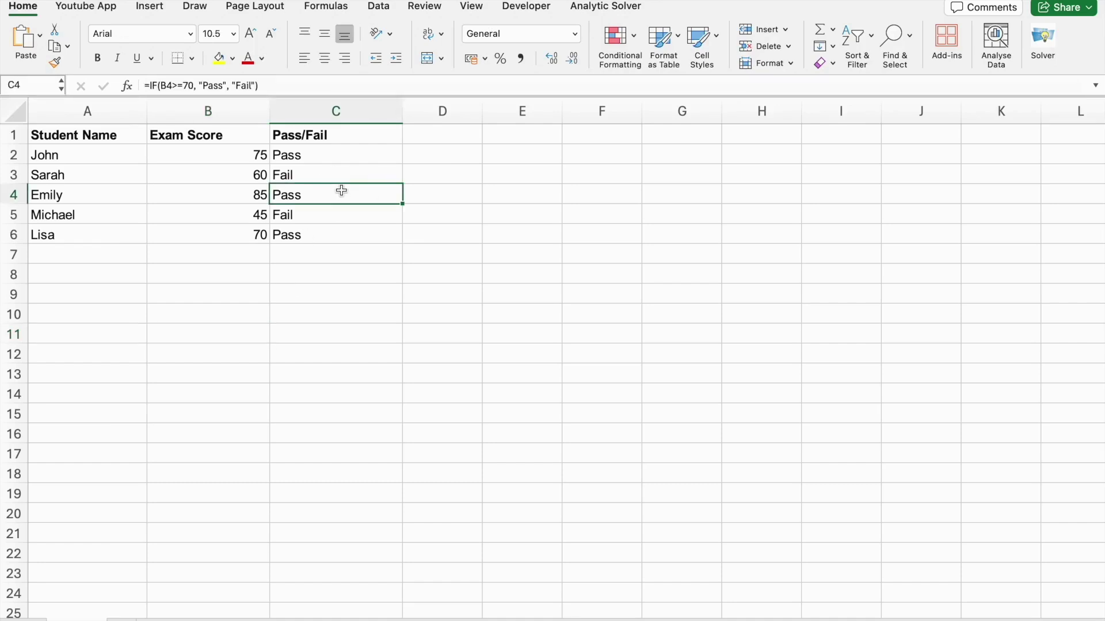
{"action": "left_click", "coordinate": [336, 175]}
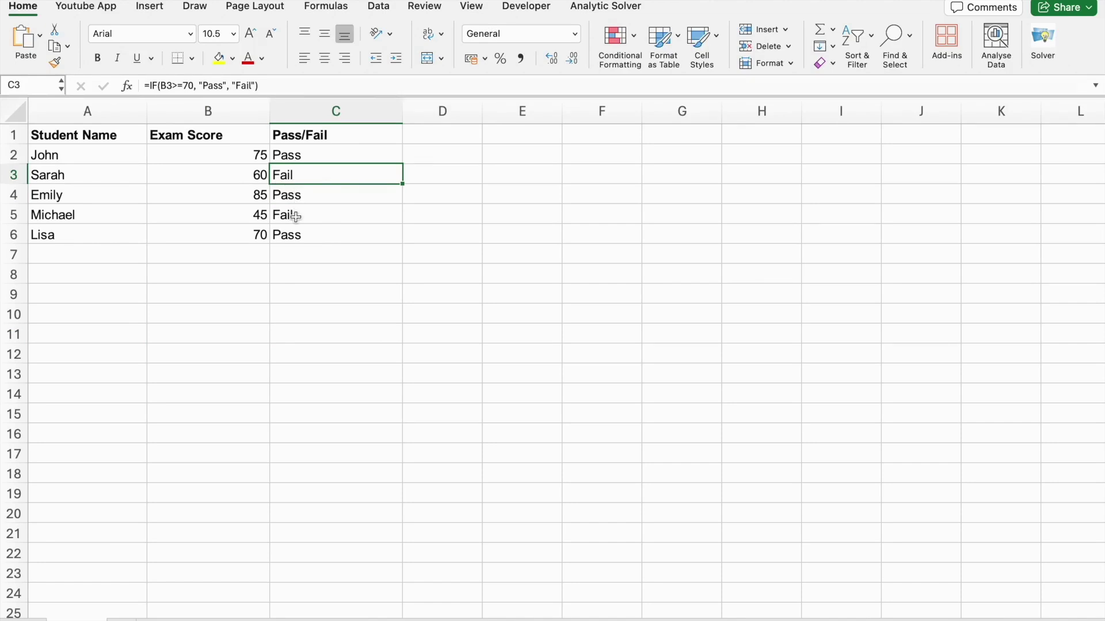
{"action": "left_click", "coordinate": [295, 217]}
{"action": "left_click", "coordinate": [244, 214]}
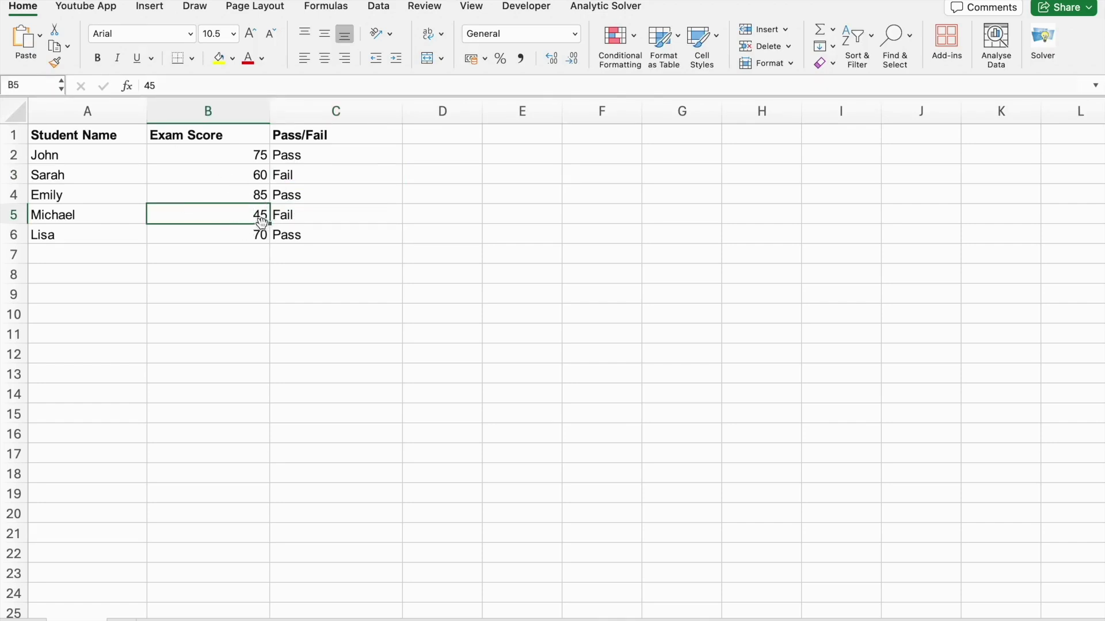
{"action": "left_click", "coordinate": [211, 177]}
{"action": "left_click", "coordinate": [312, 214]}
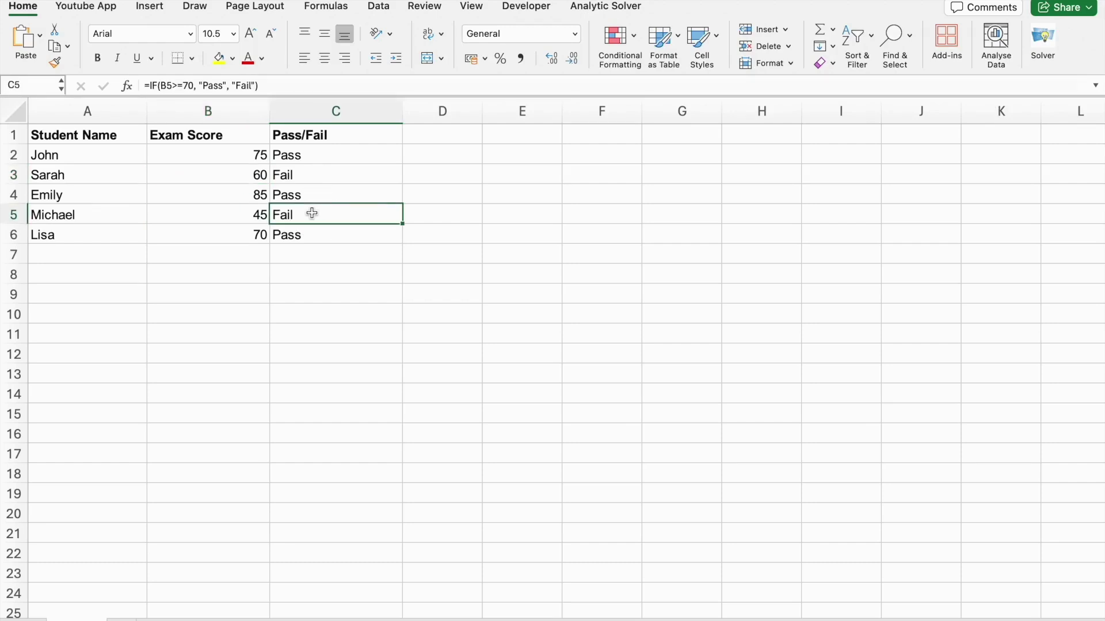
In C5's formula, highlight the B5 condition and the "Pass" and "Fail" results.
{"action": "left_click", "coordinate": [221, 86]}
{"action": "double_click", "coordinate": [221, 86]}
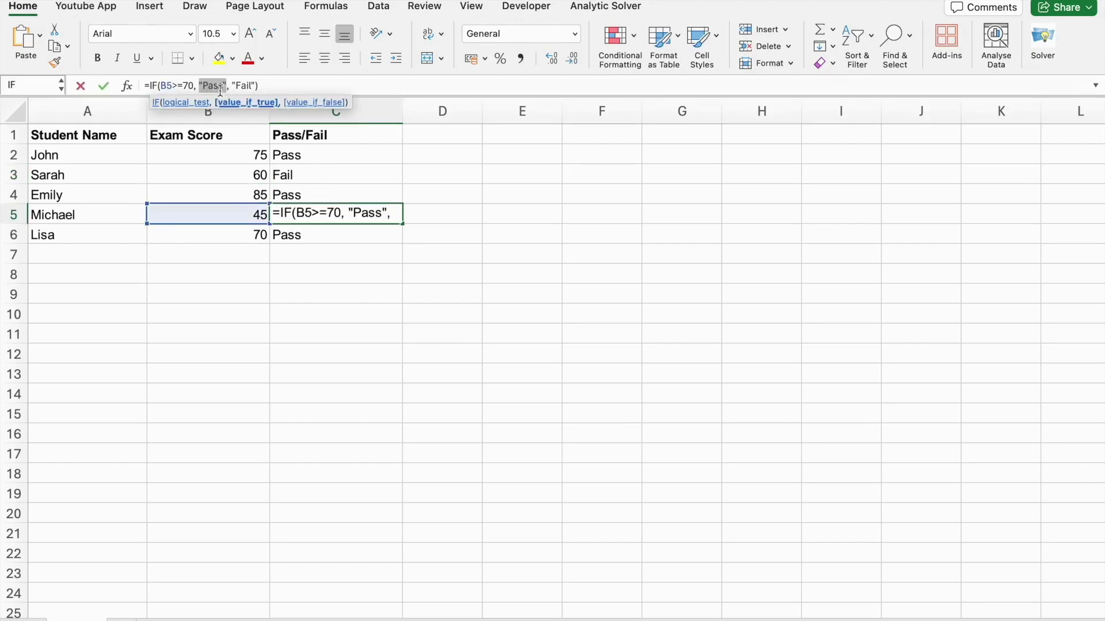
{"action": "left_click_drag", "start_coordinate": [221, 89], "coordinate": [174, 85]}
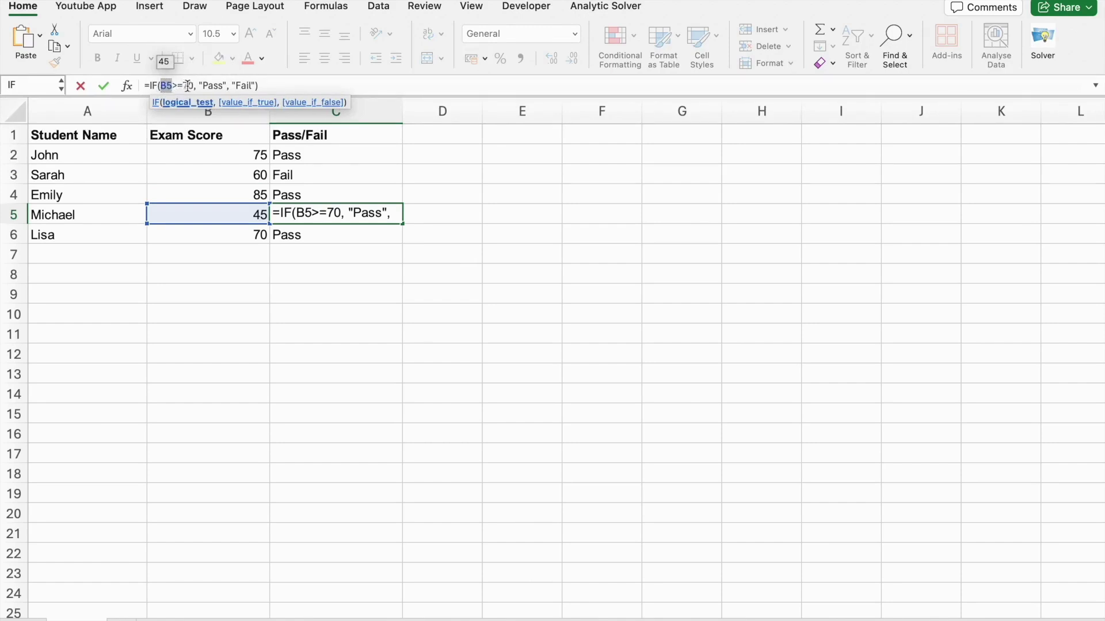
{"action": "double_click", "coordinate": [216, 86]}
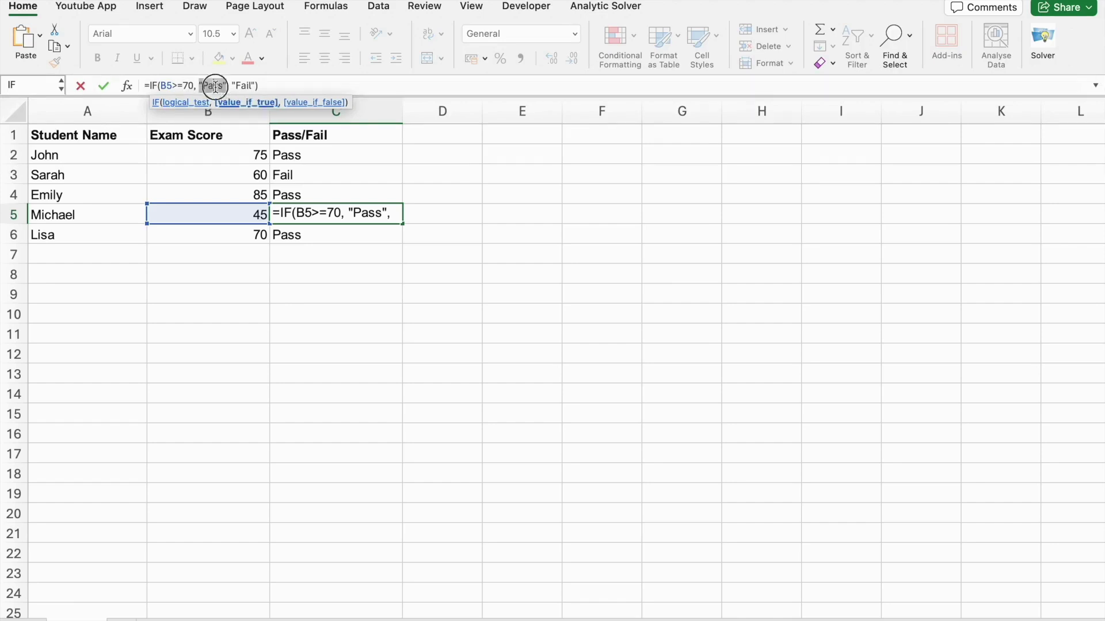
{"action": "double_click", "coordinate": [242, 86]}
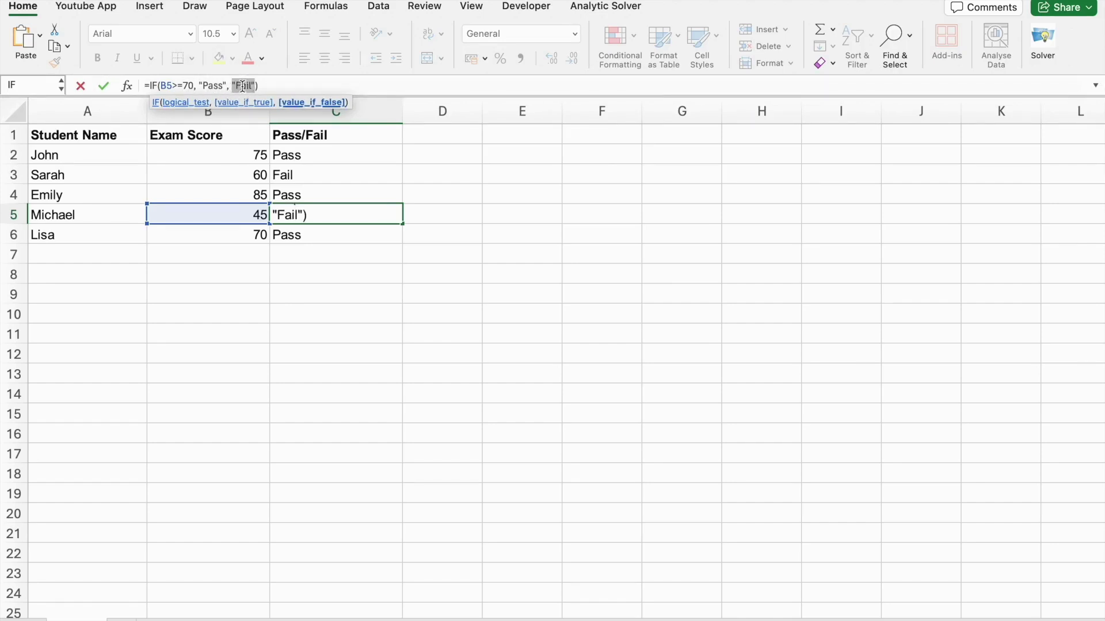
{"action": "left_click", "coordinate": [320, 88]}
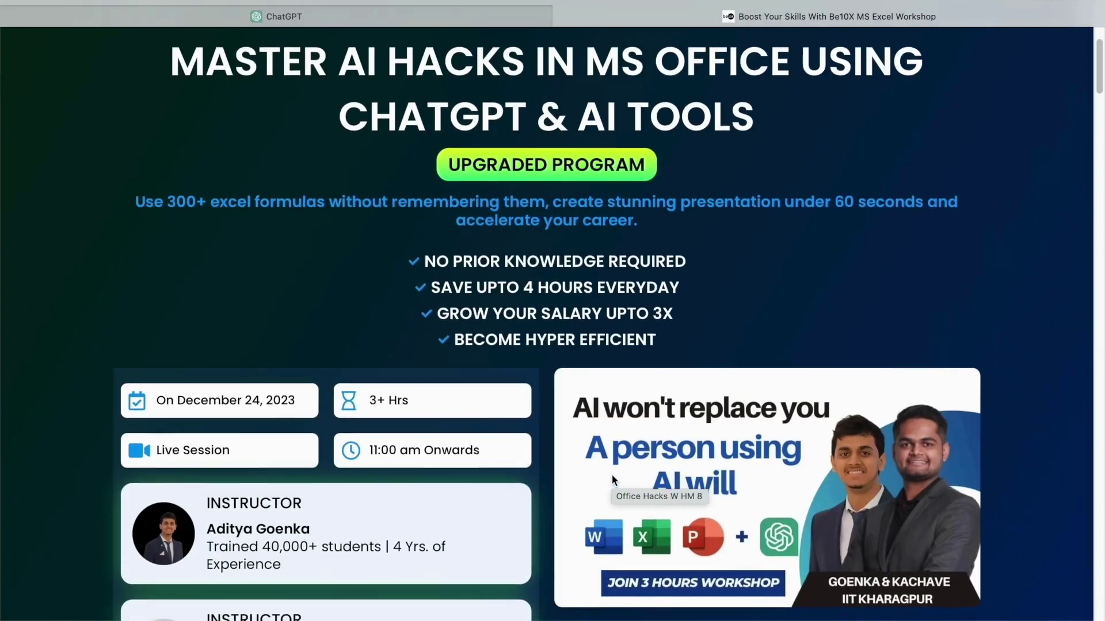
Scroll the Be10X workshop page past course features, learning topics and bonus cards to the reviews.
{"action": "scroll", "coordinate": [612, 475], "scroll_direction": "down", "scroll_amount": 1}
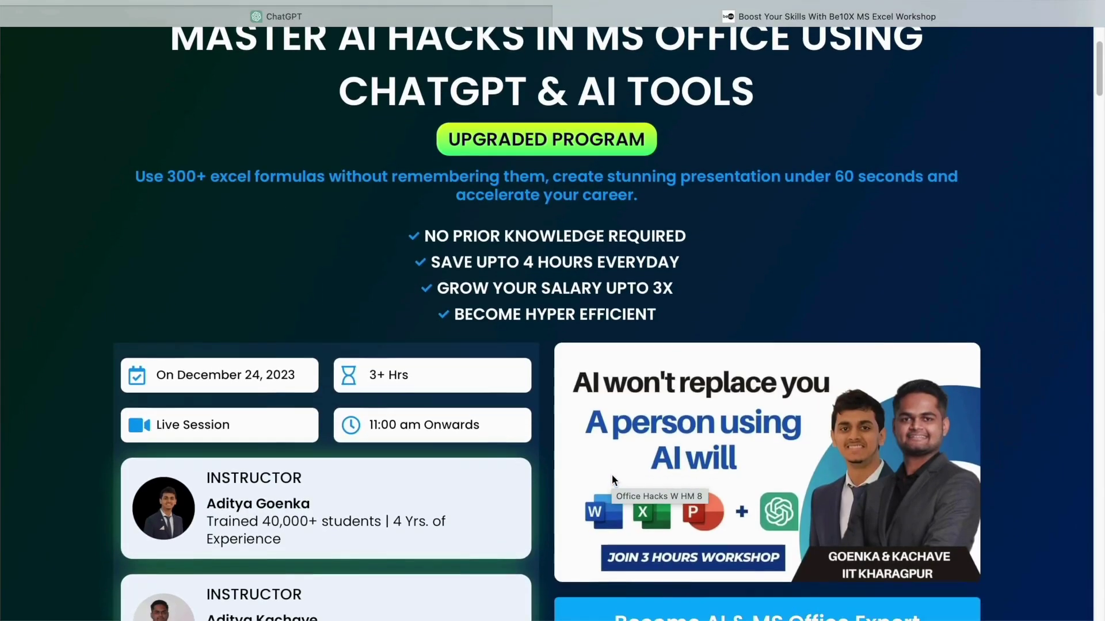
{"action": "scroll", "coordinate": [612, 477], "scroll_direction": "down", "scroll_amount": 5}
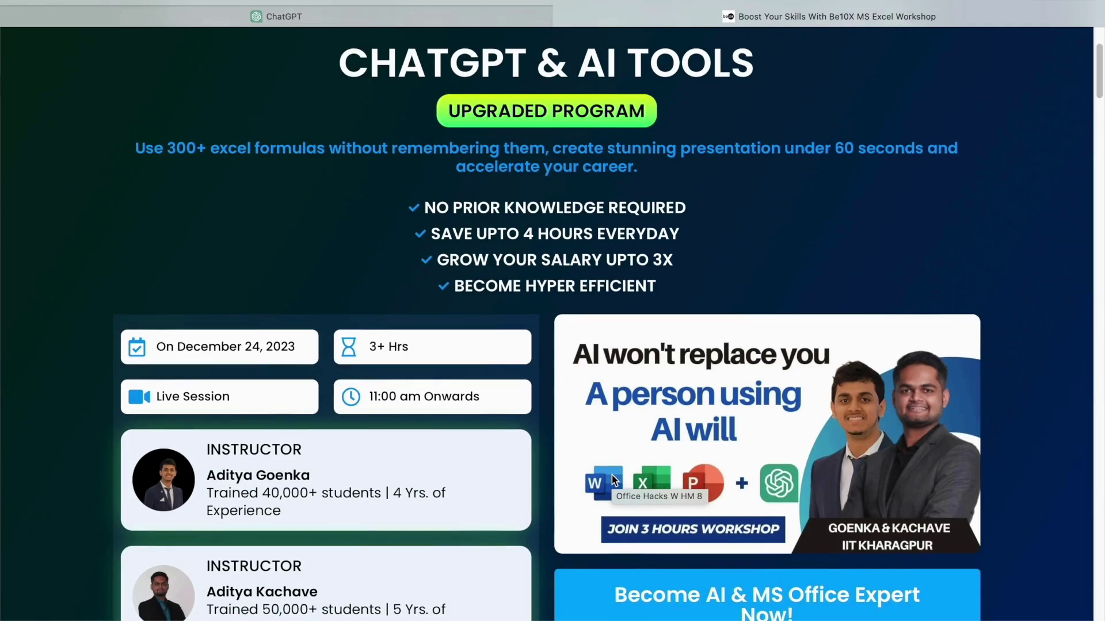
{"action": "scroll", "coordinate": [613, 477], "scroll_direction": "down", "scroll_amount": 8}
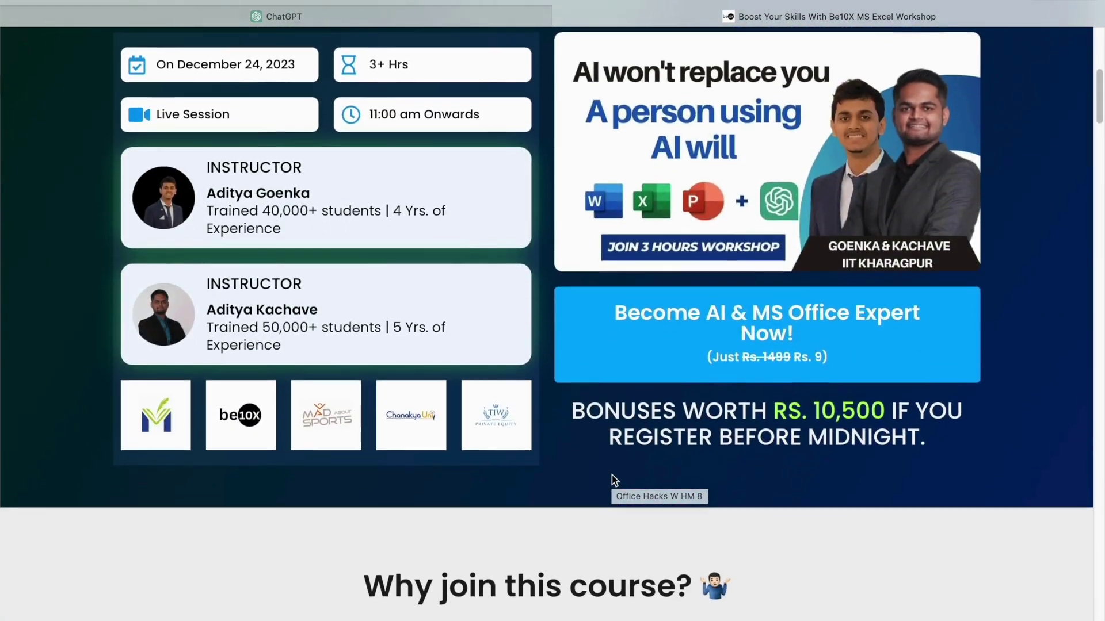
{"action": "scroll", "coordinate": [613, 475], "scroll_direction": "down", "scroll_amount": 11}
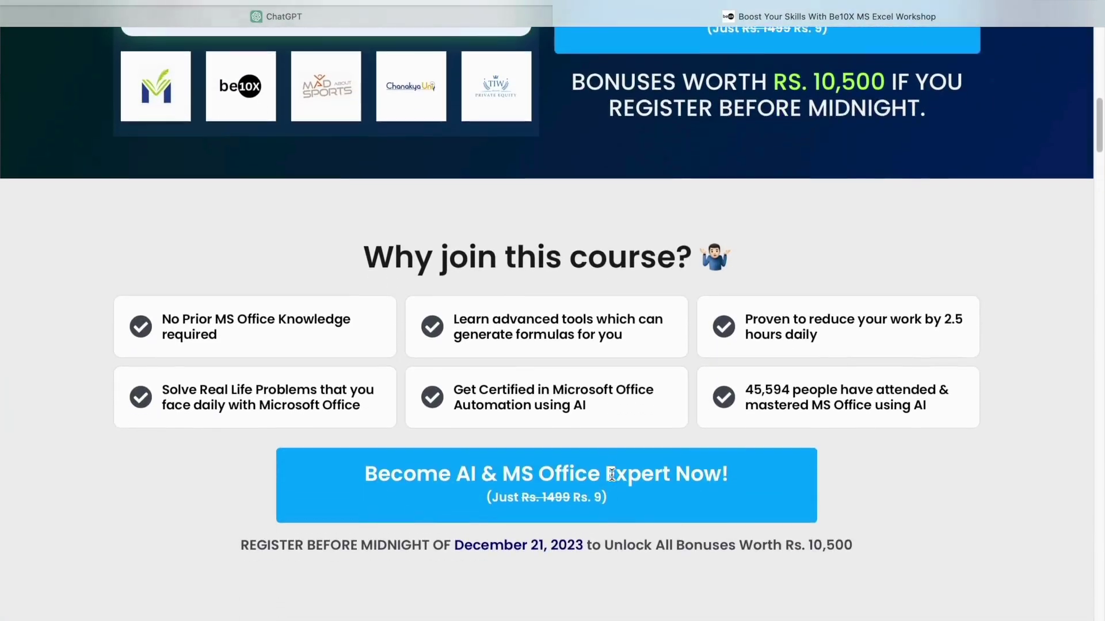
{"action": "scroll", "coordinate": [612, 474], "scroll_direction": "down", "scroll_amount": 11}
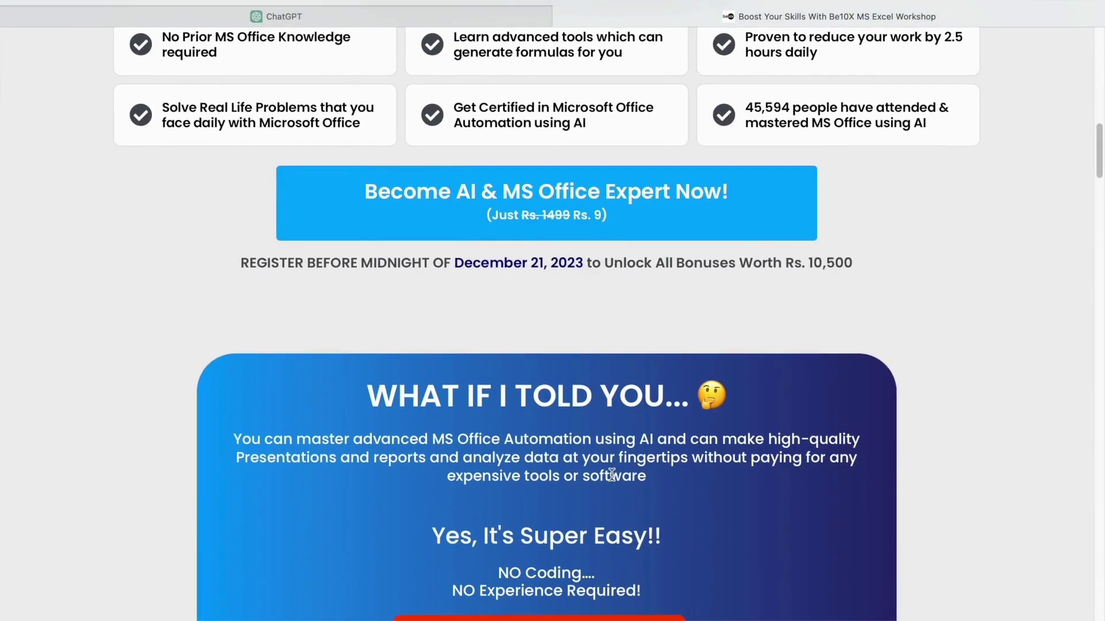
{"action": "scroll", "coordinate": [612, 477], "scroll_direction": "down", "scroll_amount": 11}
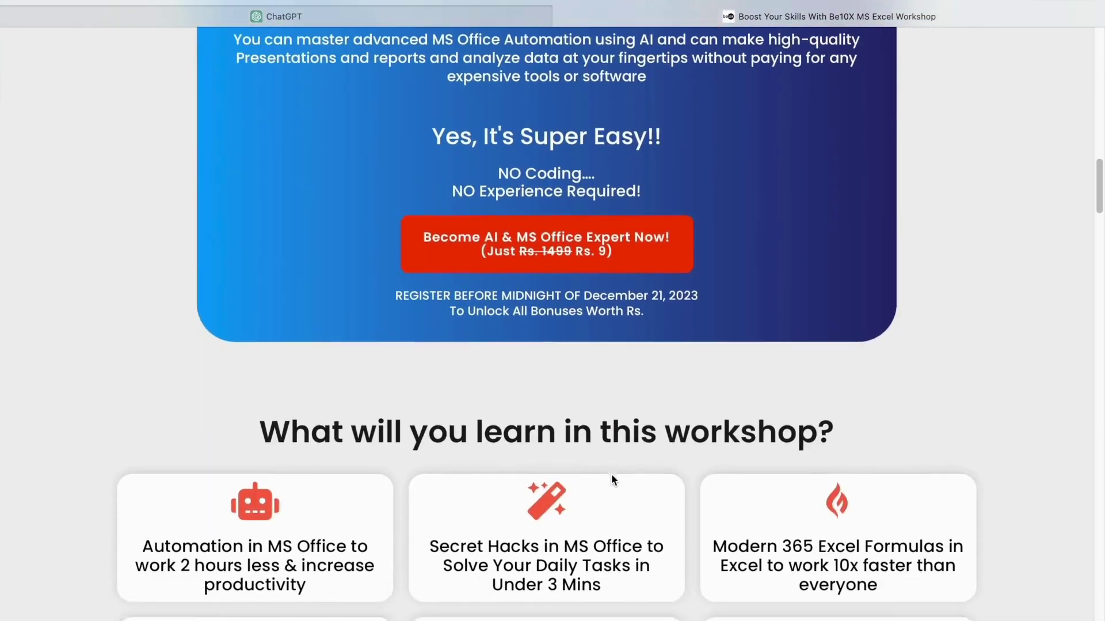
{"action": "scroll", "coordinate": [612, 479], "scroll_direction": "down", "scroll_amount": 11}
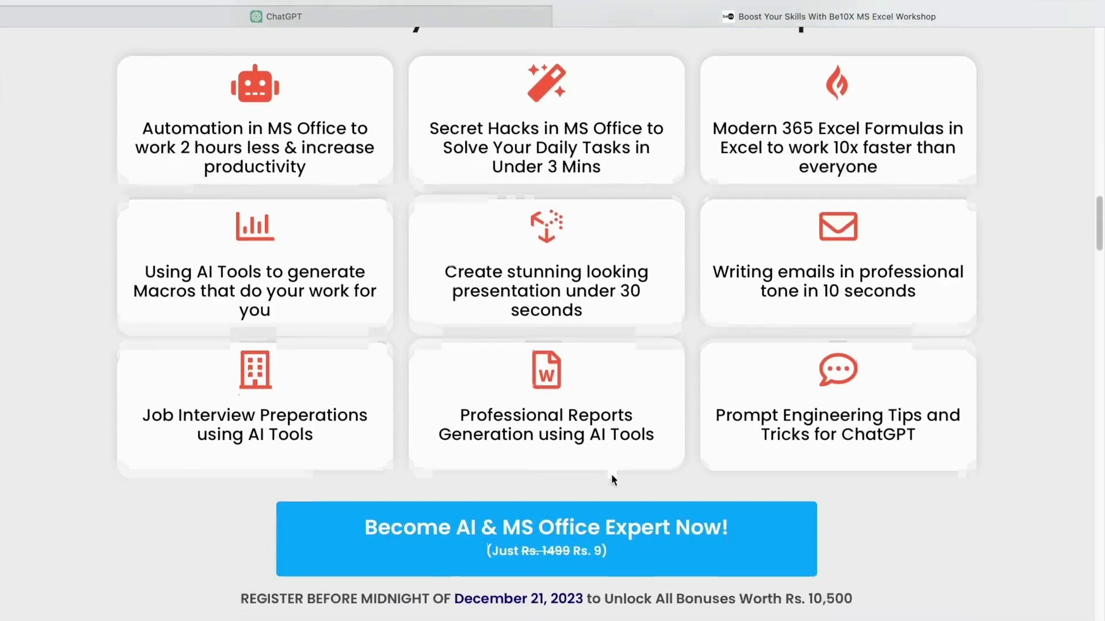
{"action": "scroll", "coordinate": [612, 480], "scroll_direction": "down", "scroll_amount": 4}
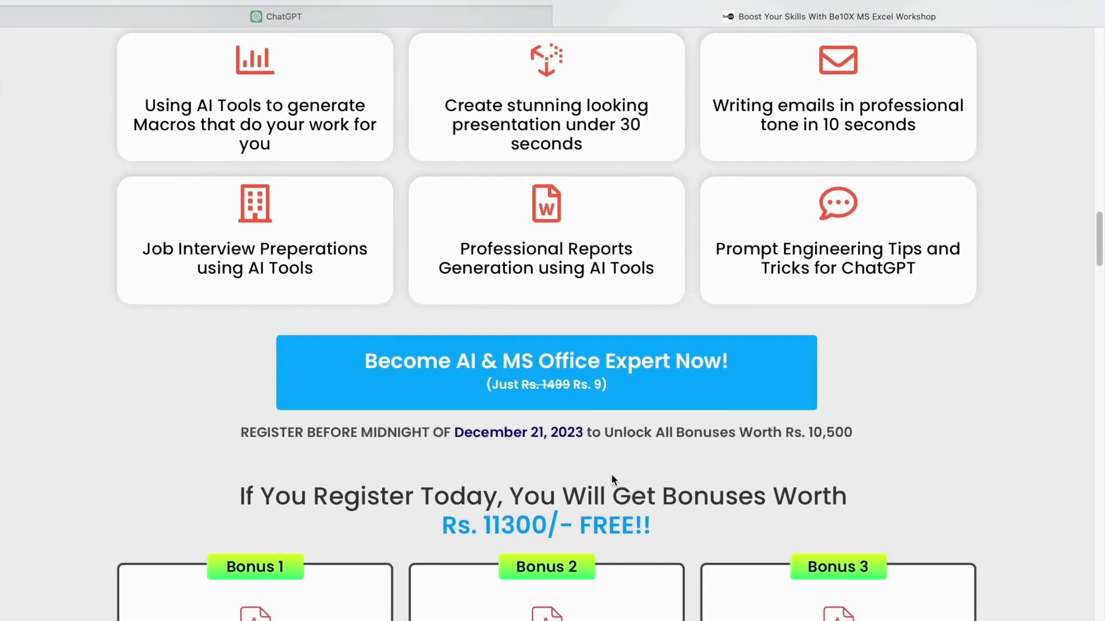
{"action": "scroll", "coordinate": [611, 478], "scroll_direction": "down", "scroll_amount": 9}
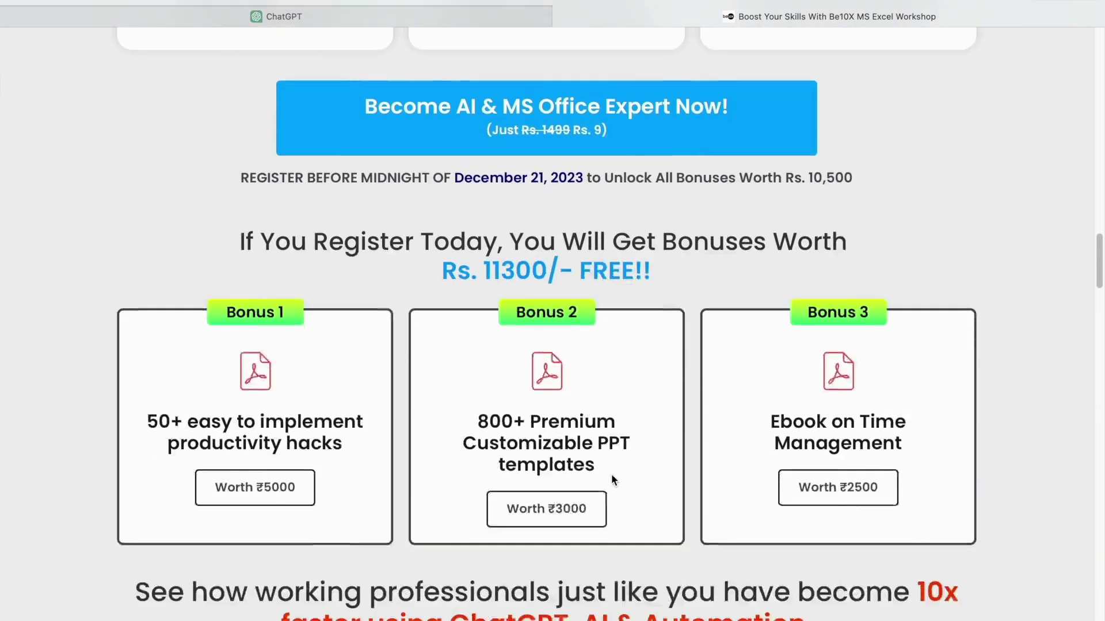
{"action": "scroll", "coordinate": [611, 474], "scroll_direction": "down", "scroll_amount": 3}
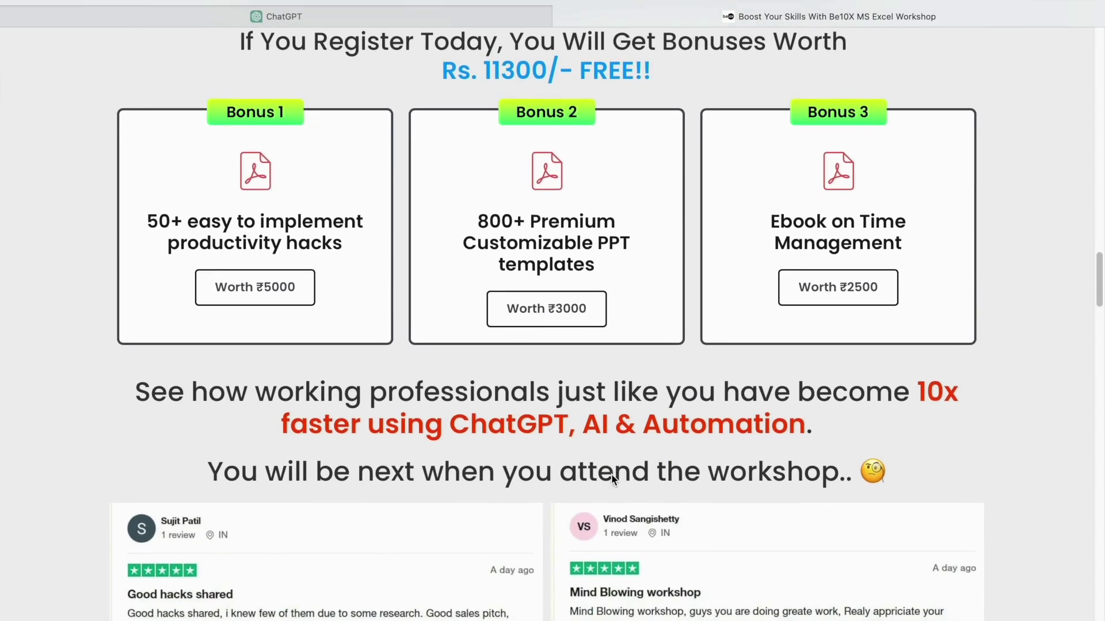
{"action": "scroll", "coordinate": [611, 474], "scroll_direction": "down", "scroll_amount": 2}
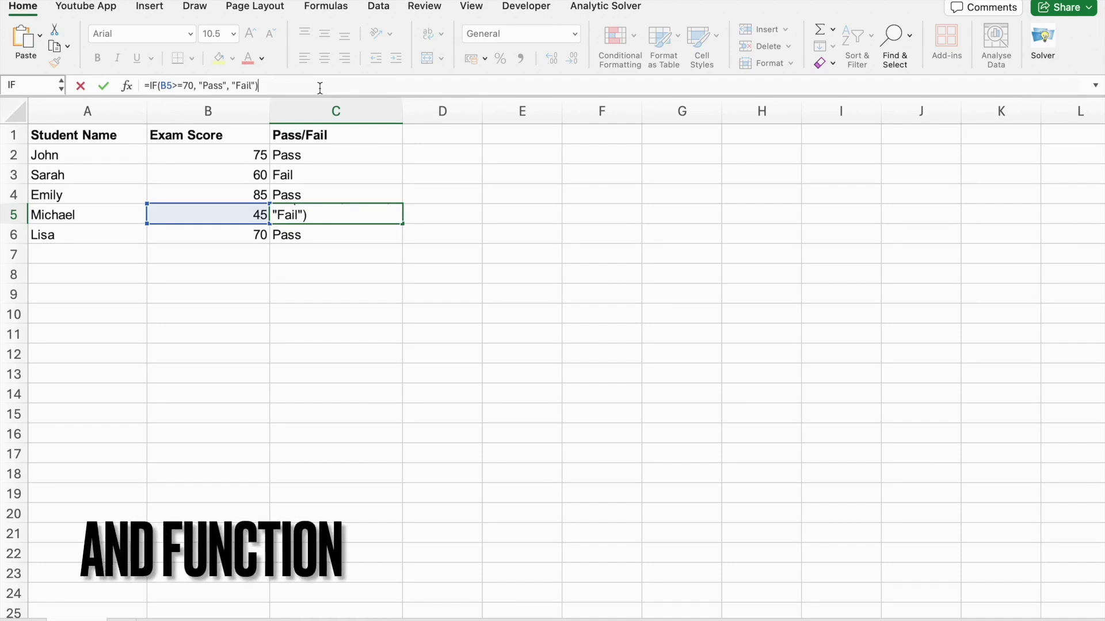
Commit C5's =IF(B5>=70, "Pass", "Fail") formula so the score 45 shows Fail.
{"action": "left_click", "coordinate": [287, 300]}
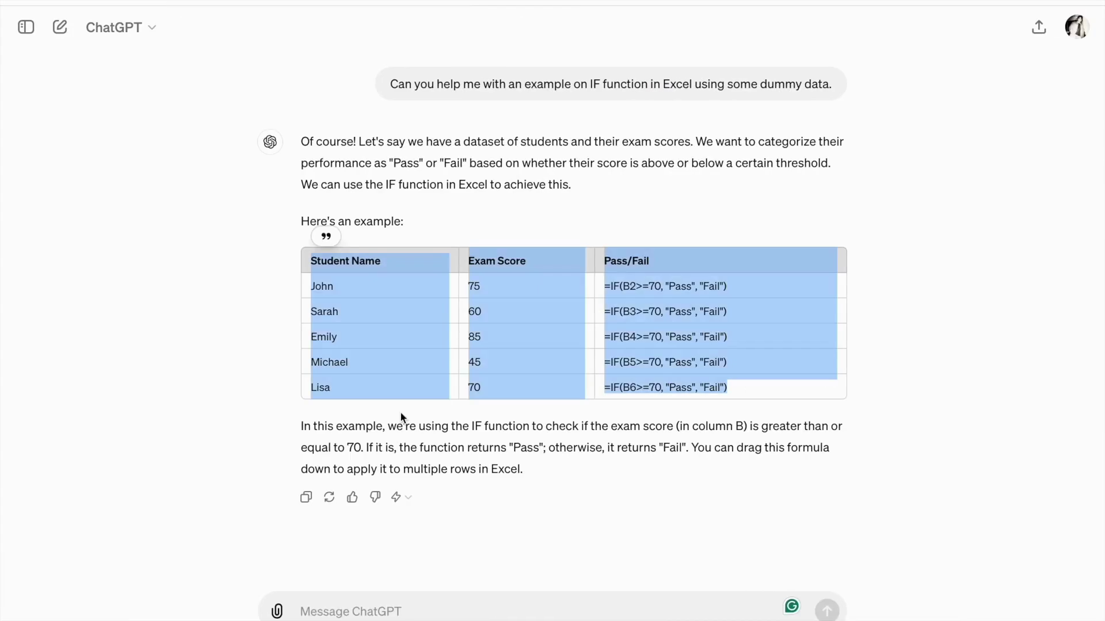
Ask ChatGPT for an Excel AND function example using dummy data and highlight the returned table.
{"action": "left_click", "coordinate": [330, 608]}
{"action": "type", "text": "Can you help"}
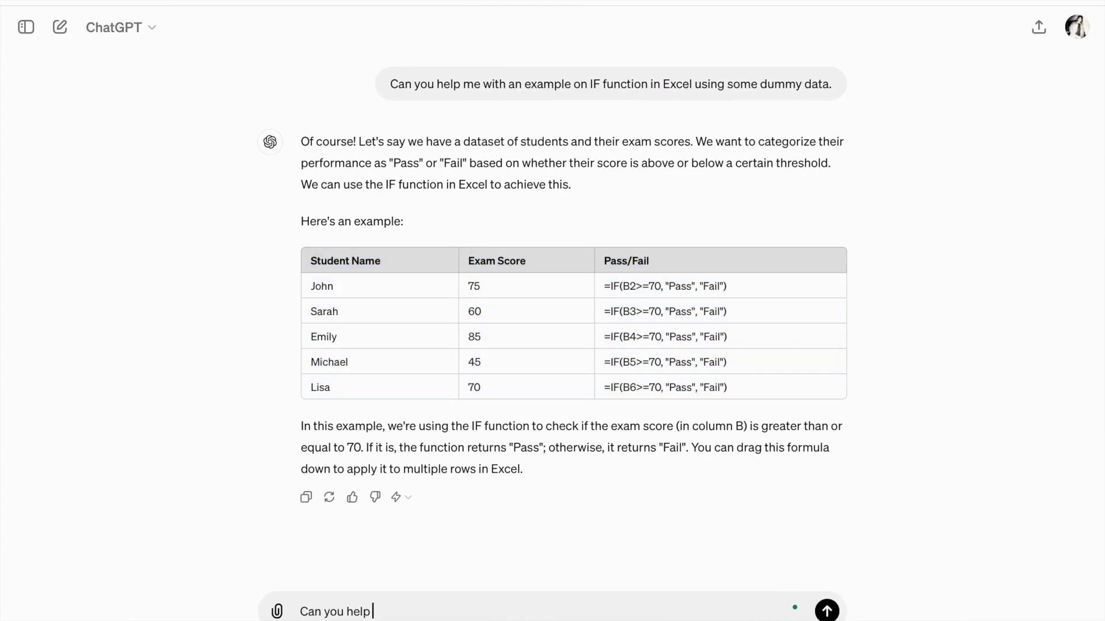
{"action": "type", "text": " me with an example on"}
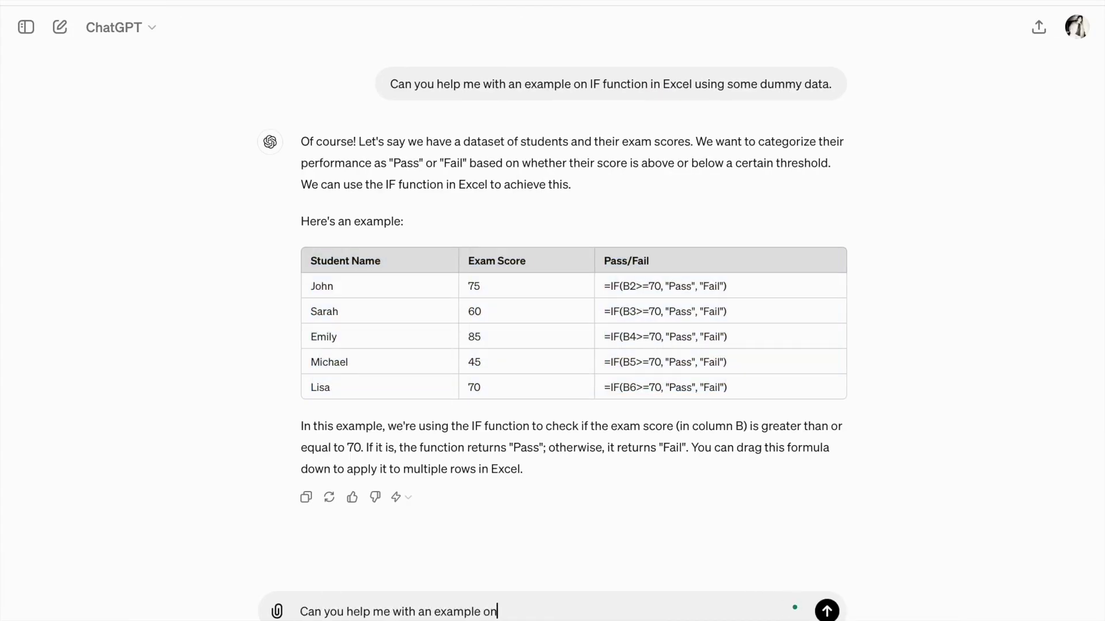
{"action": "type", "text": " AND function in Ex"}
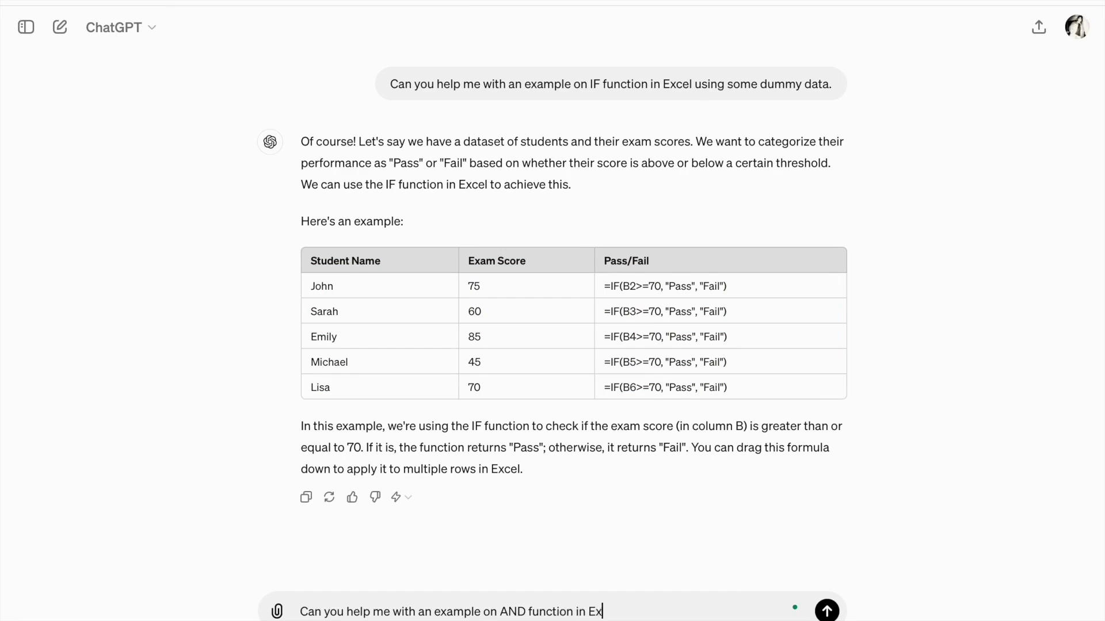
{"action": "type", "text": "cel using some dummy dat"}
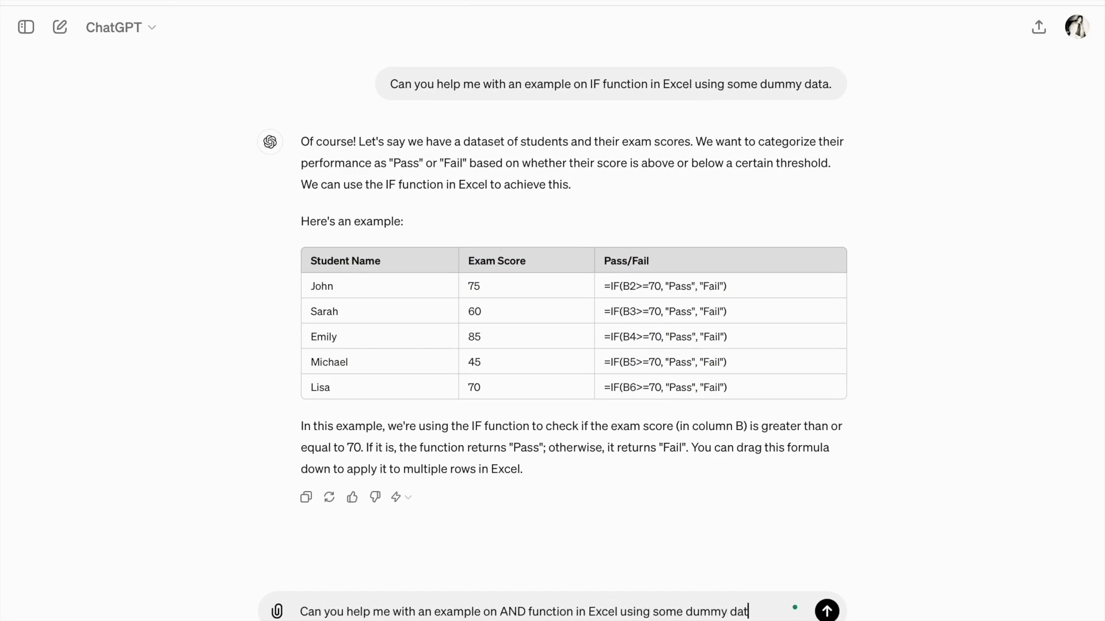
{"action": "type", "text": "a."}
{"action": "key", "text": "Return"}
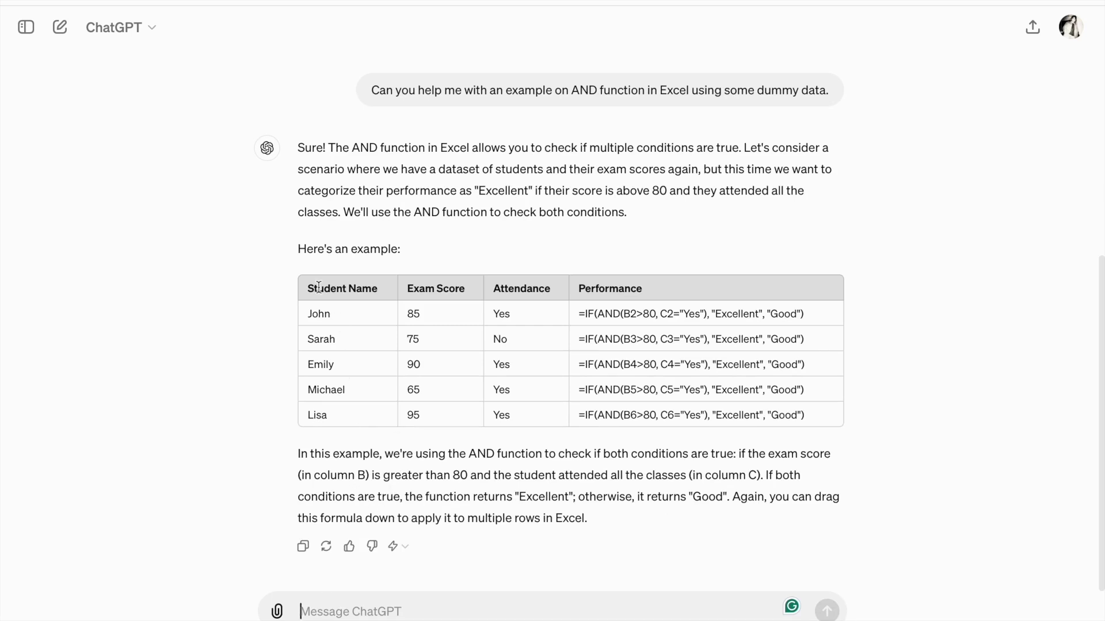
{"action": "left_click_drag", "start_coordinate": [306, 289], "coordinate": [685, 440]}
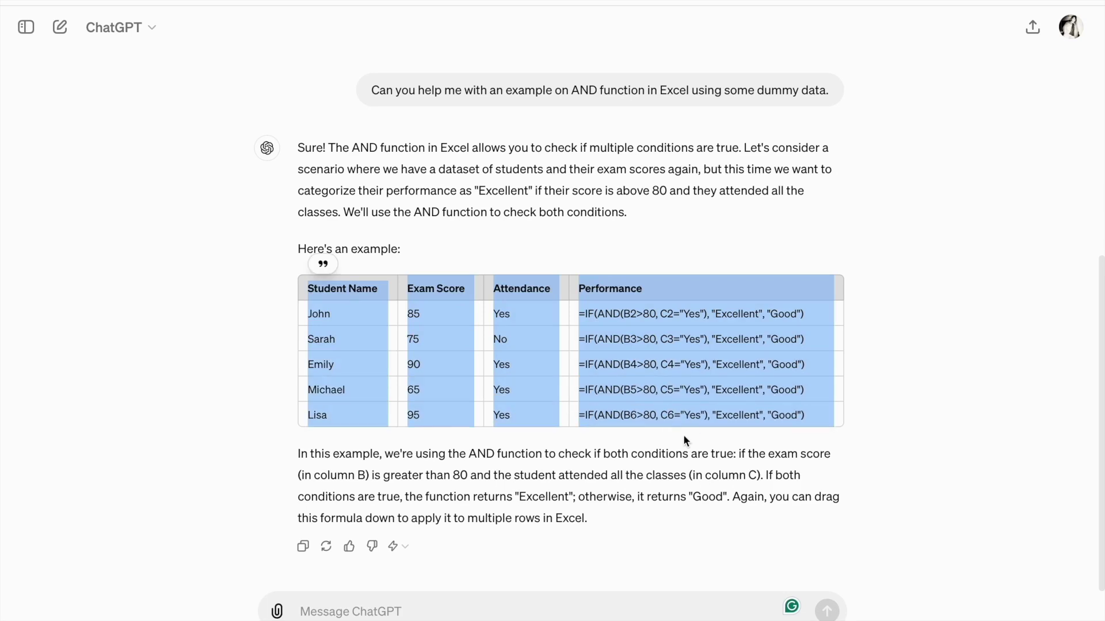
{"action": "left_click", "coordinate": [377, 292]}
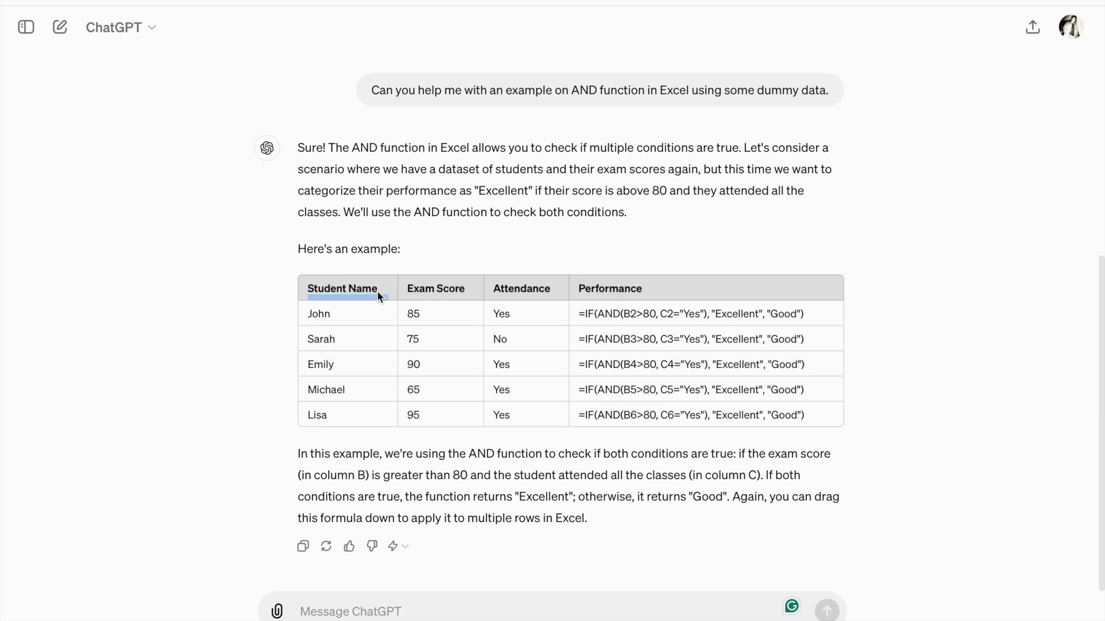
Highlight the Exam Score, Attendance and Performance column headings.
{"action": "double_click", "coordinate": [442, 287]}
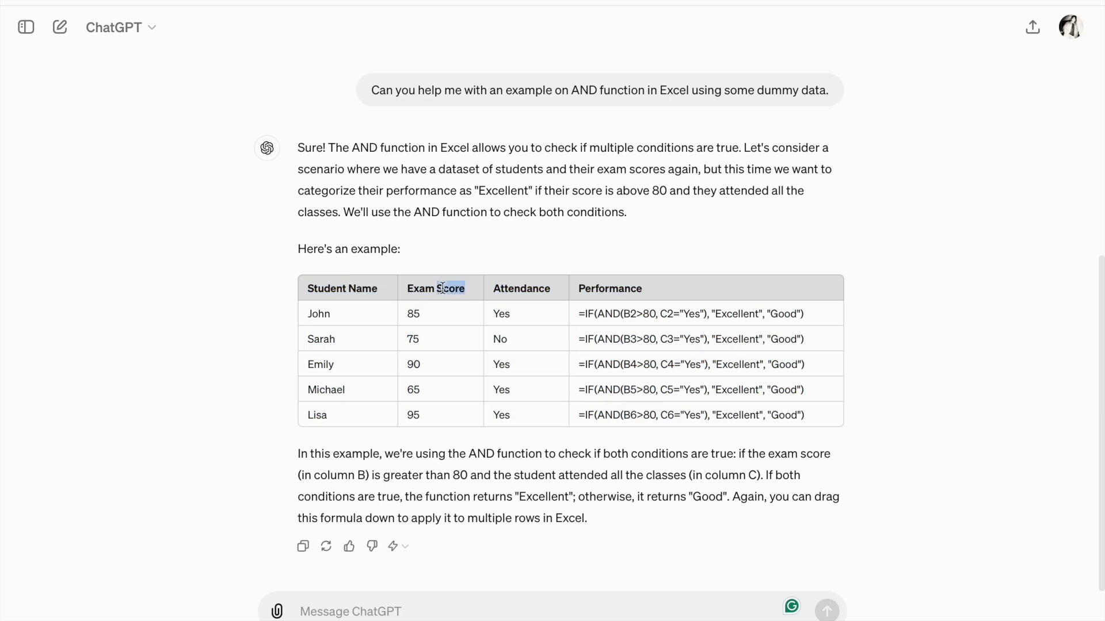
{"action": "double_click", "coordinate": [541, 288]}
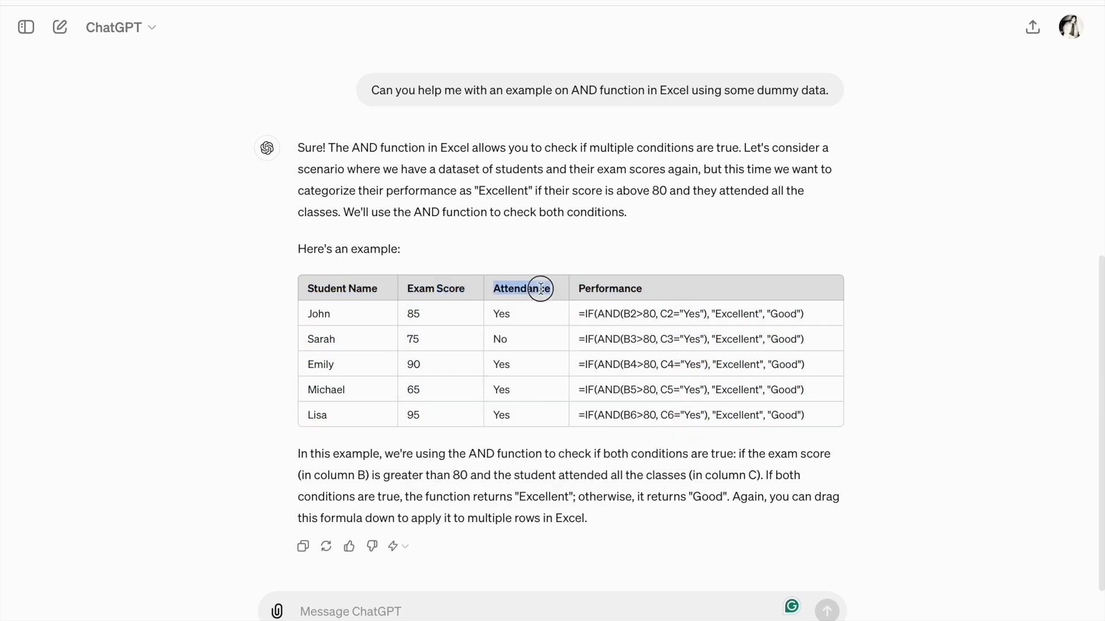
{"action": "left_click", "coordinate": [458, 287]}
{"action": "left_click_drag", "start_coordinate": [578, 289], "coordinate": [671, 293]}
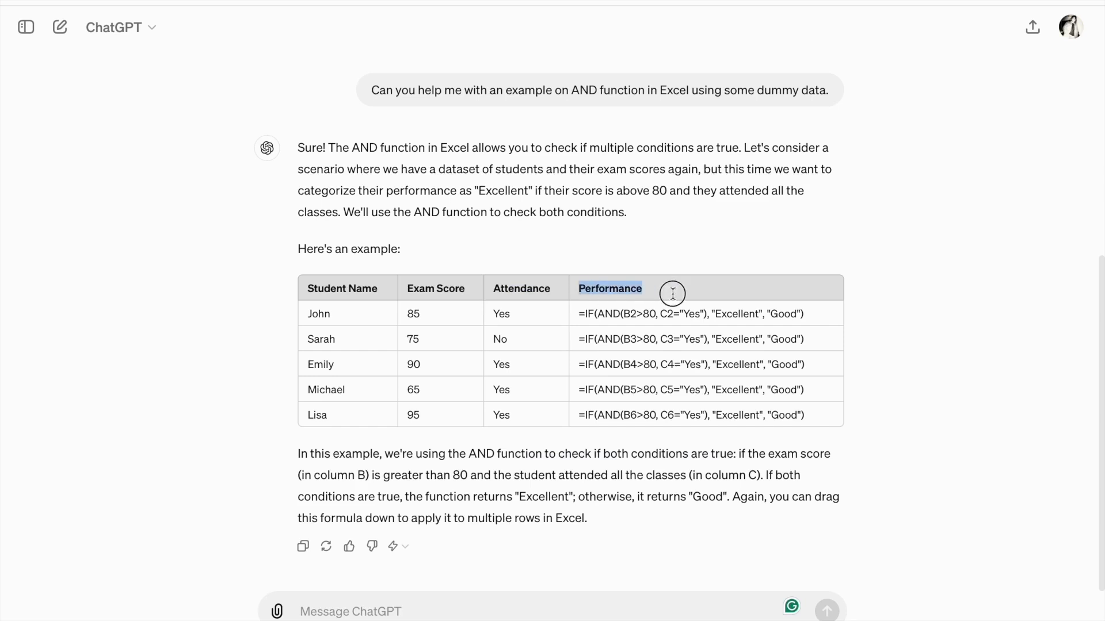
{"action": "left_click", "coordinate": [354, 477]}
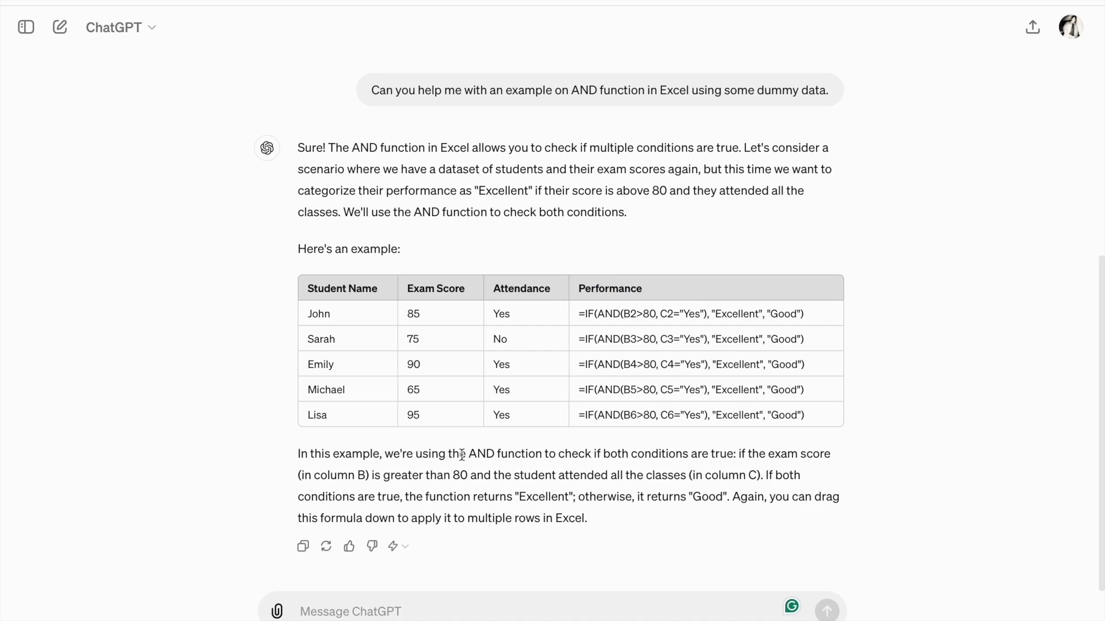
Highlight the explanation's AND function, "Excellent" and "Good" outcomes, then select the example table.
{"action": "left_click_drag", "start_coordinate": [465, 455], "coordinate": [765, 473]}
{"action": "left_click", "coordinate": [594, 454]}
{"action": "left_click", "coordinate": [764, 455]}
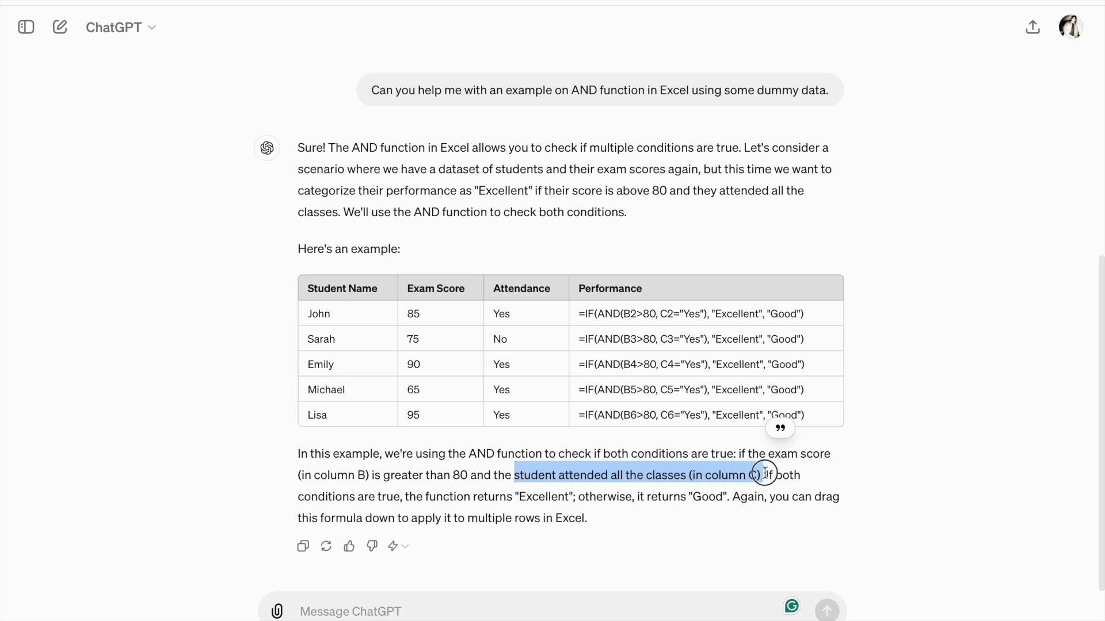
{"action": "double_click", "coordinate": [389, 498]}
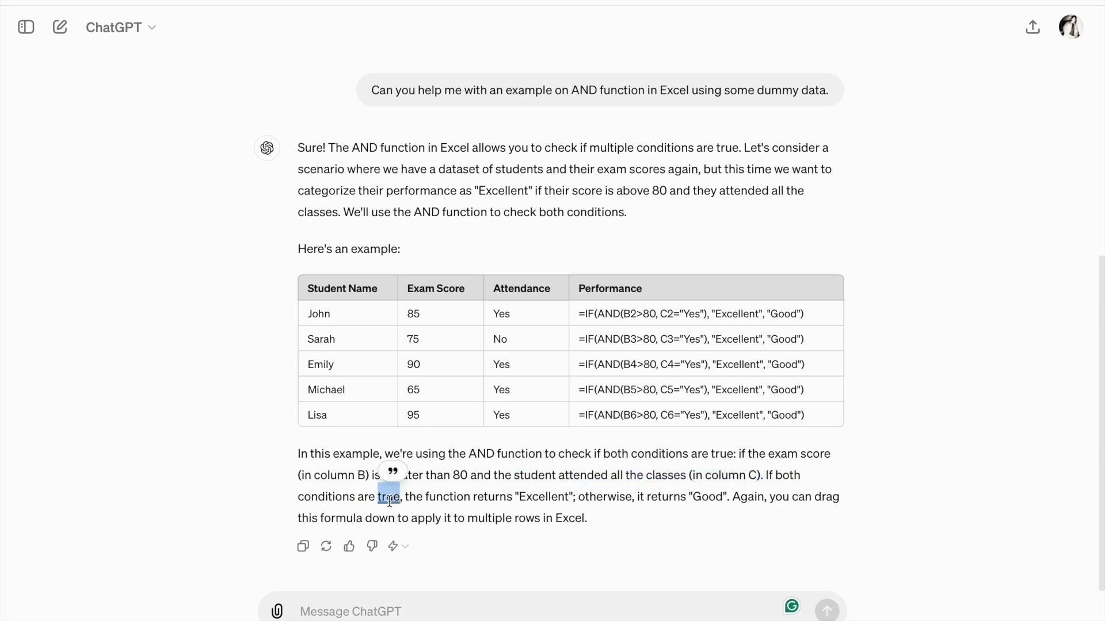
{"action": "left_click_drag", "start_coordinate": [416, 498], "coordinate": [576, 499]}
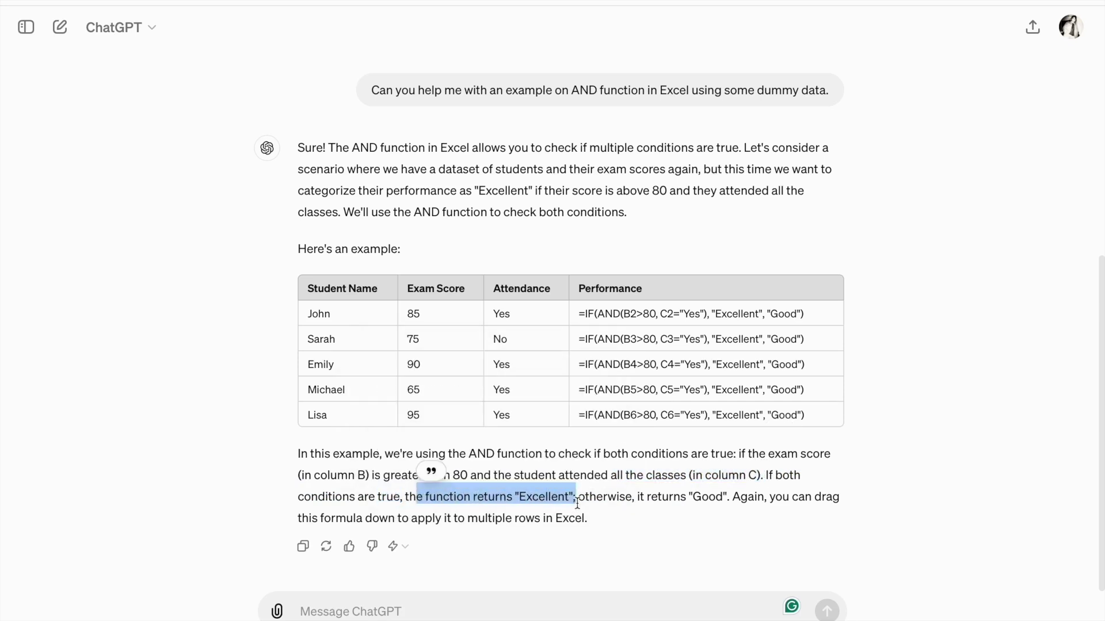
{"action": "double_click", "coordinate": [698, 496]}
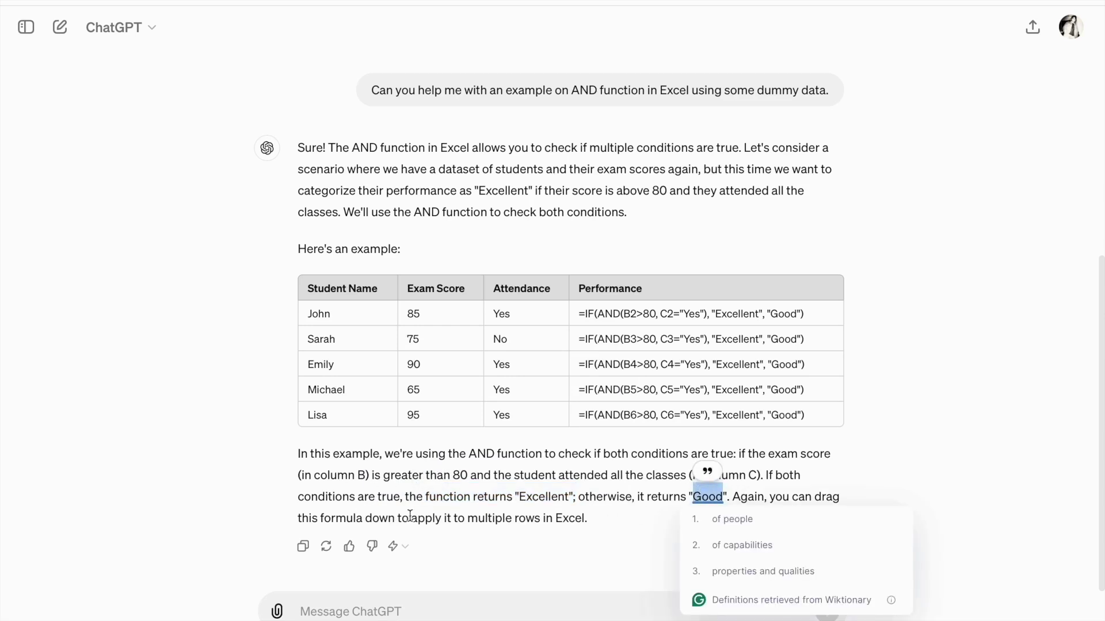
{"action": "double_click", "coordinate": [559, 518]}
{"action": "left_click", "coordinate": [462, 410]}
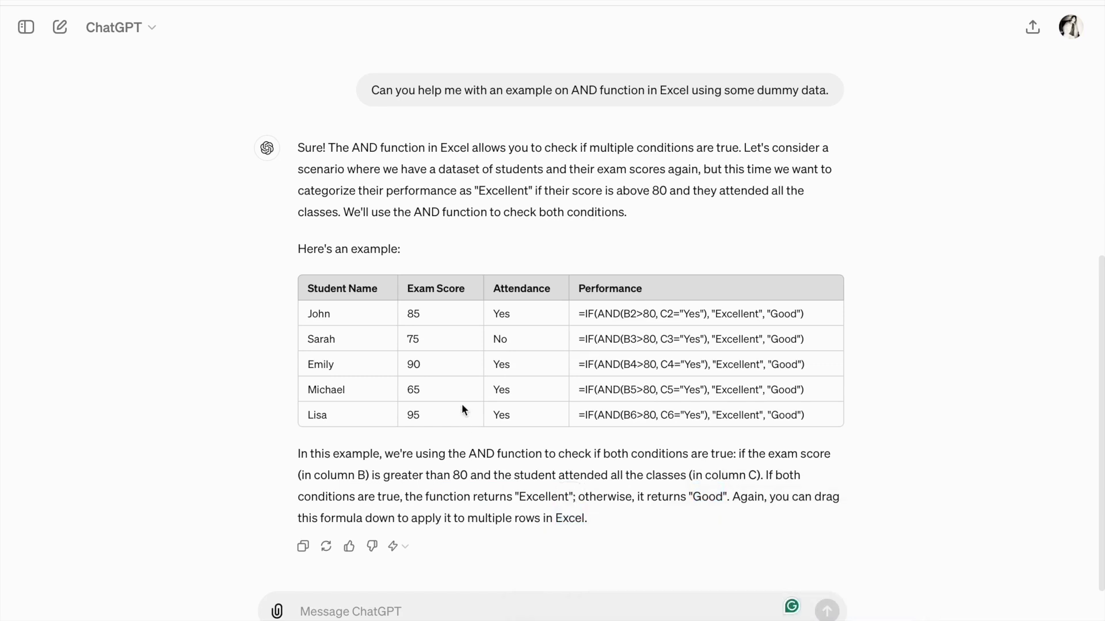
{"action": "left_click_drag", "start_coordinate": [306, 288], "coordinate": [806, 398]}
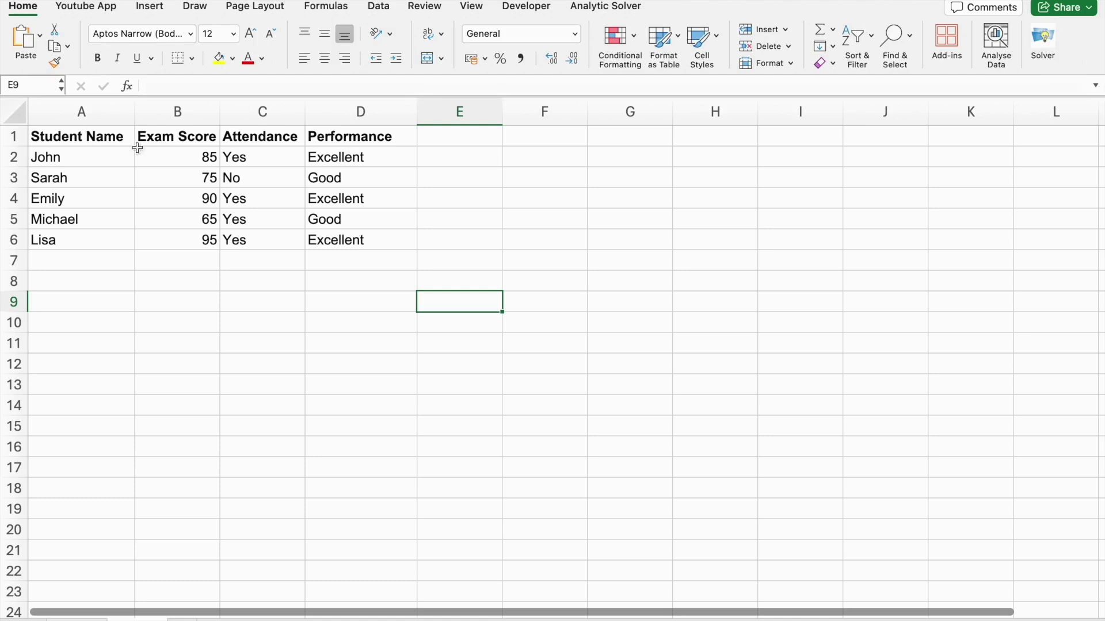
Inspect D2's Performance formula against John's exam score in B2 and attendance in C2.
{"action": "left_click", "coordinate": [349, 159]}
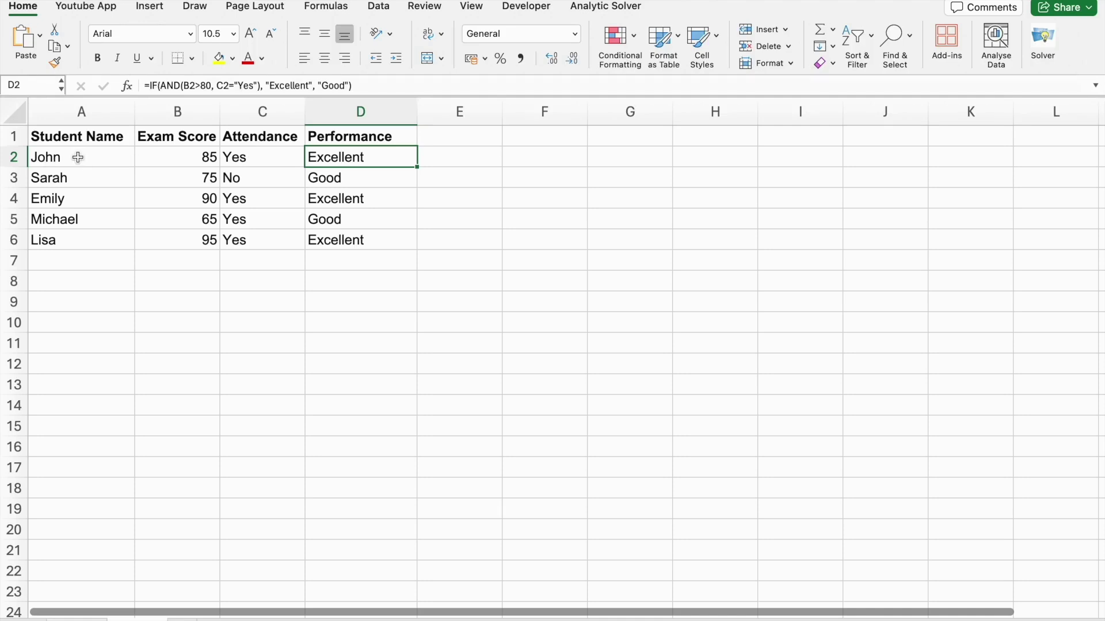
{"action": "left_click", "coordinate": [172, 157]}
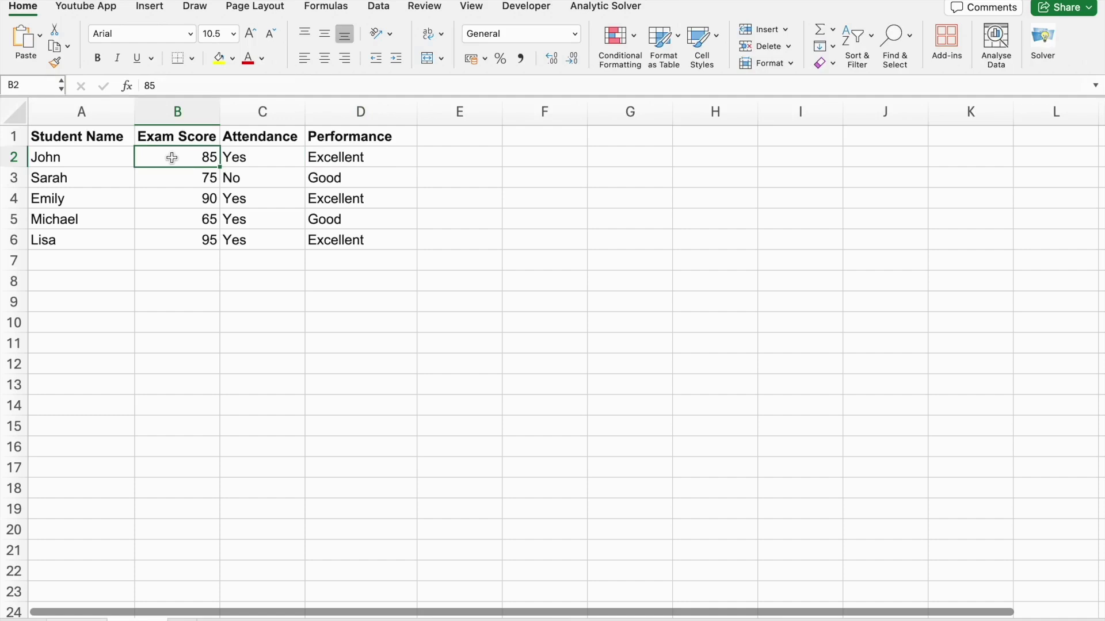
{"action": "left_click", "coordinate": [255, 158]}
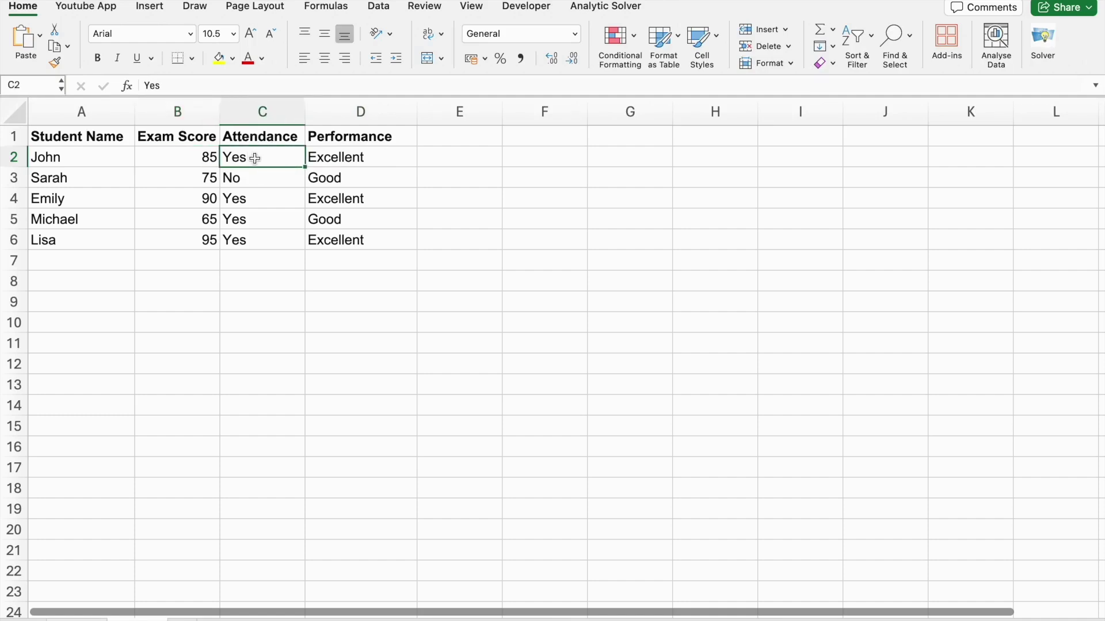
{"action": "left_click", "coordinate": [341, 157]}
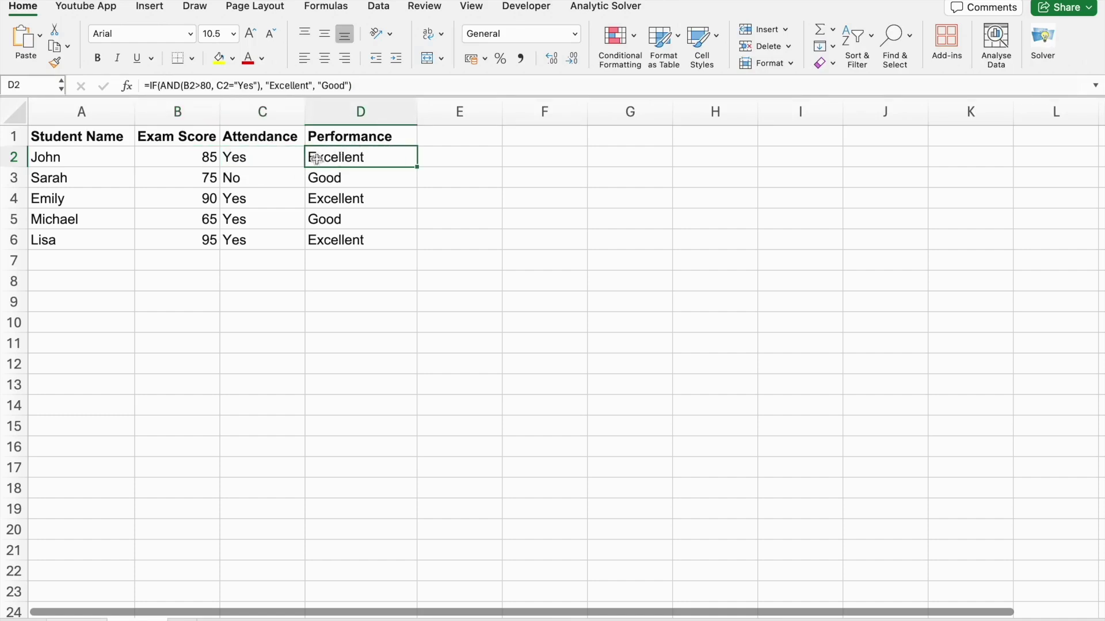
Highlight B2, the 80 threshold, "Yes", "Excellent" and "Good" in D2's formula, then commit it unchanged.
{"action": "left_click", "coordinate": [193, 82]}
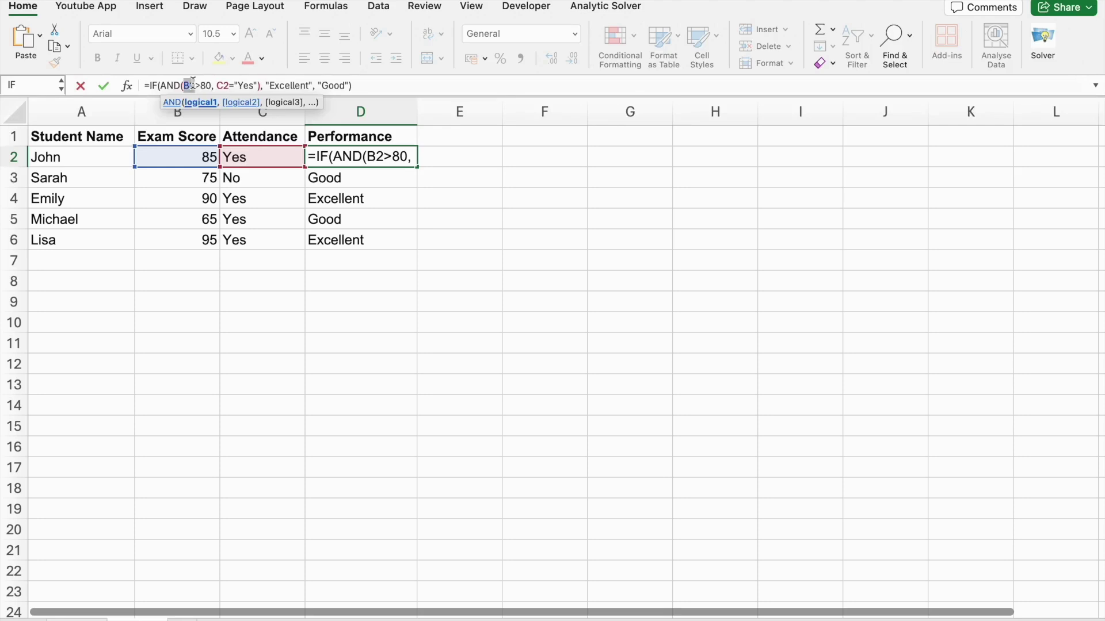
{"action": "double_click", "coordinate": [192, 85]}
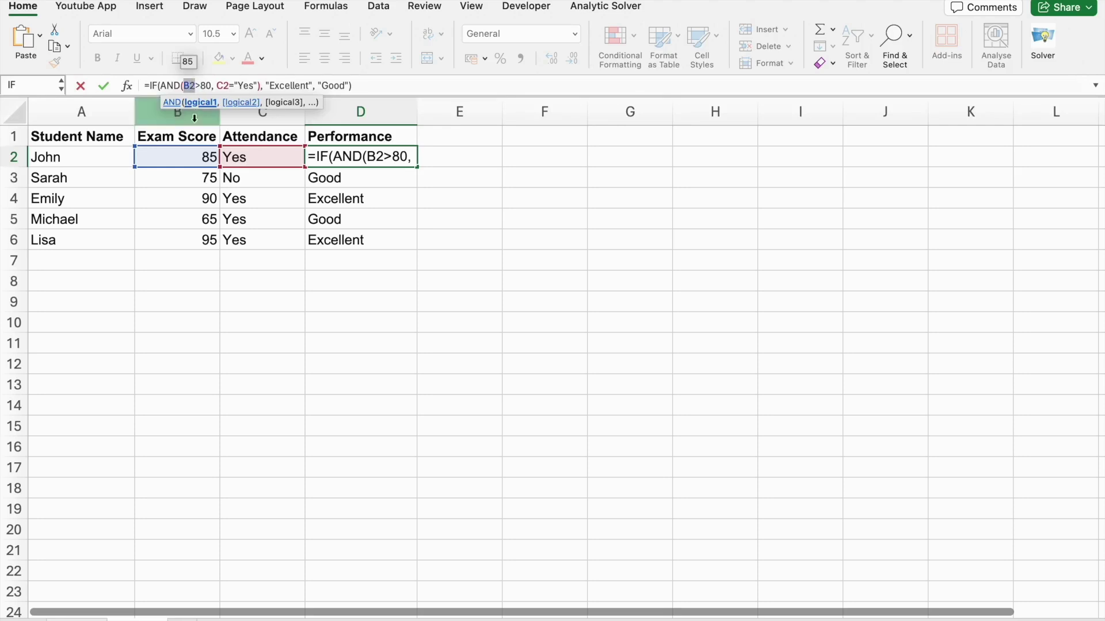
{"action": "left_click", "coordinate": [203, 87]}
{"action": "double_click", "coordinate": [204, 86]}
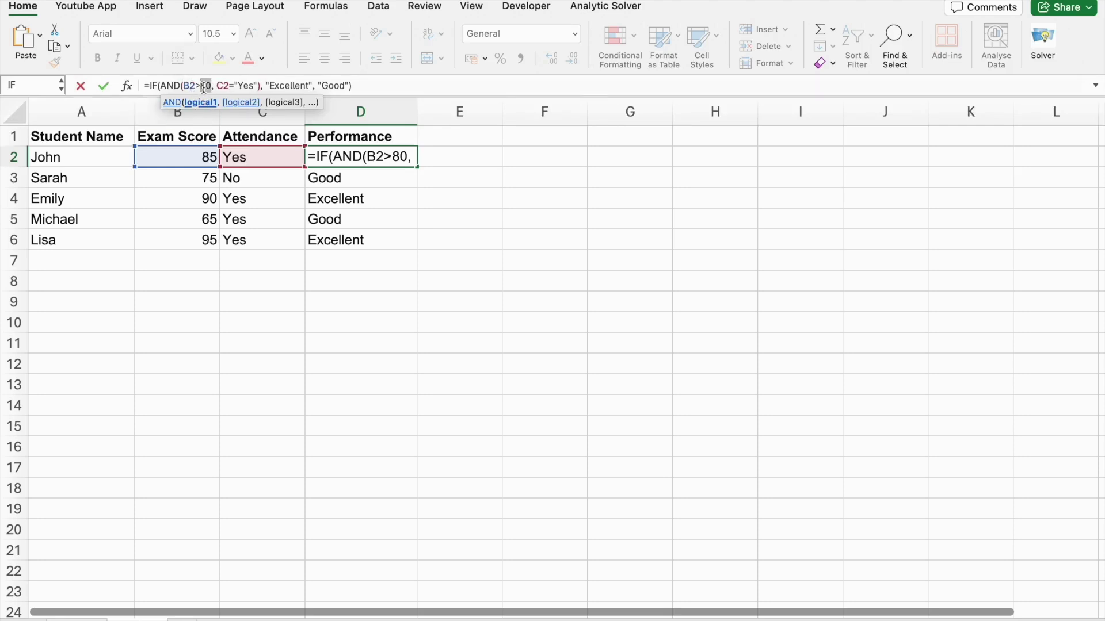
{"action": "double_click", "coordinate": [246, 85]}
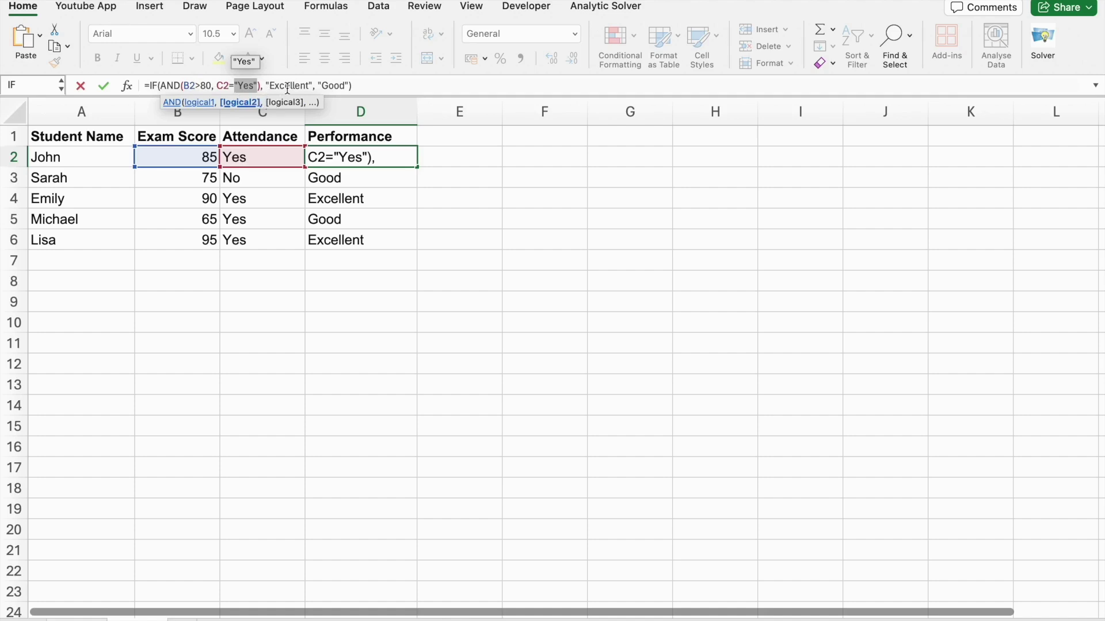
{"action": "left_click", "coordinate": [287, 86]}
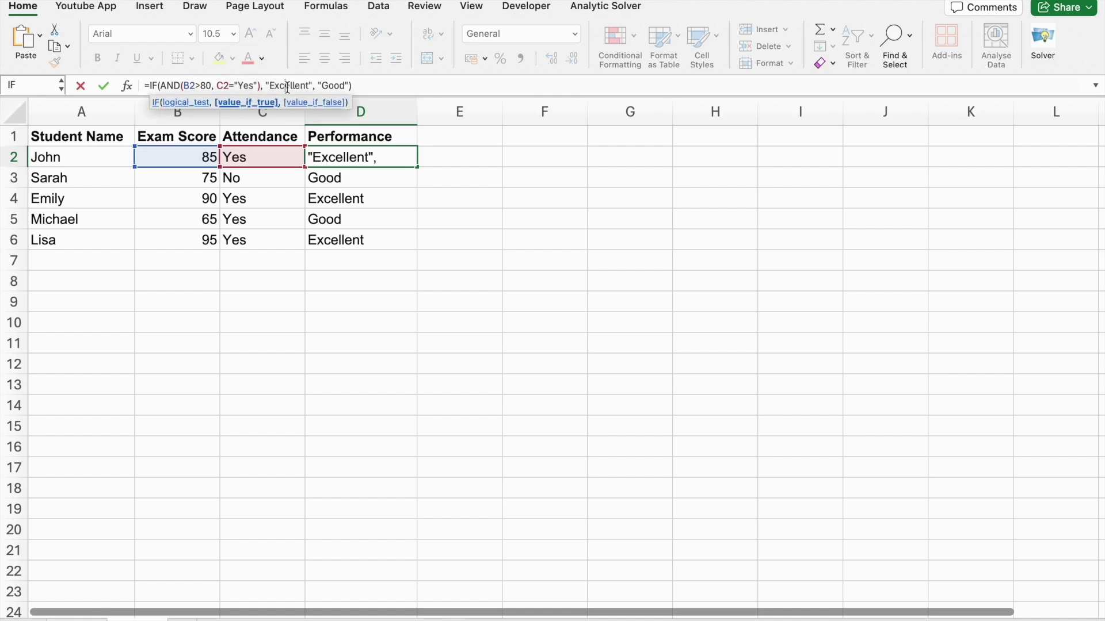
{"action": "double_click", "coordinate": [286, 87]}
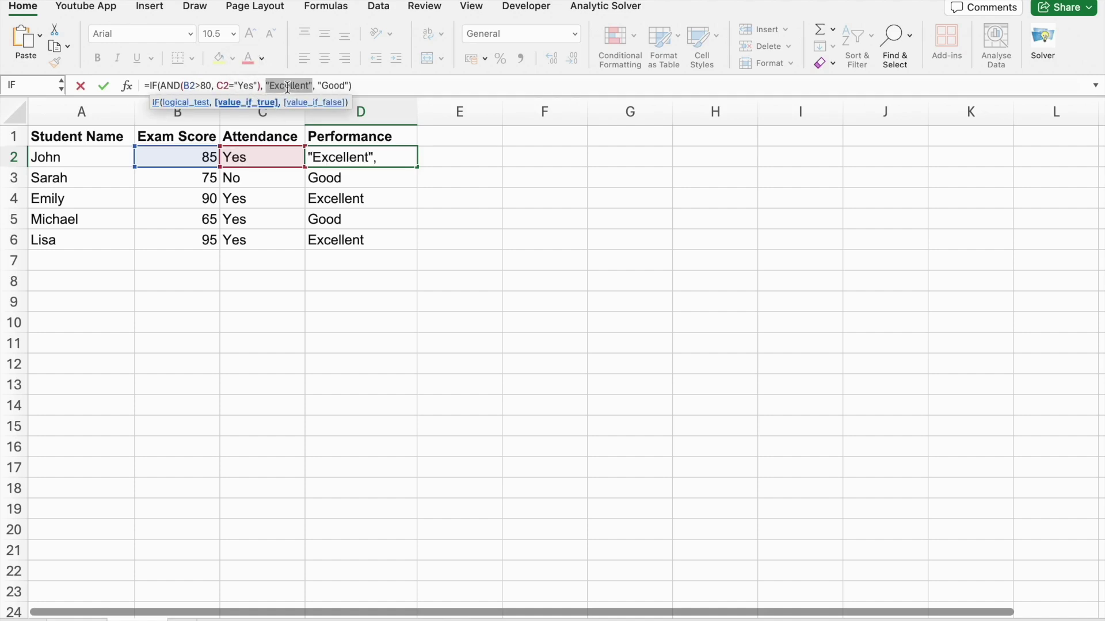
{"action": "double_click", "coordinate": [335, 86]}
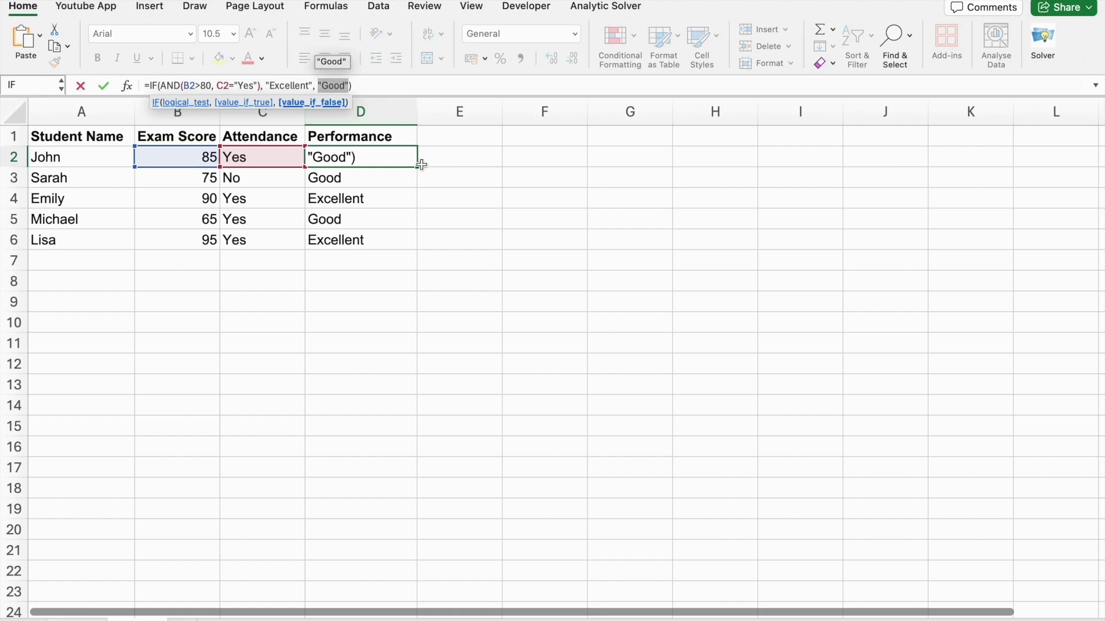
{"action": "key", "text": "Return"}
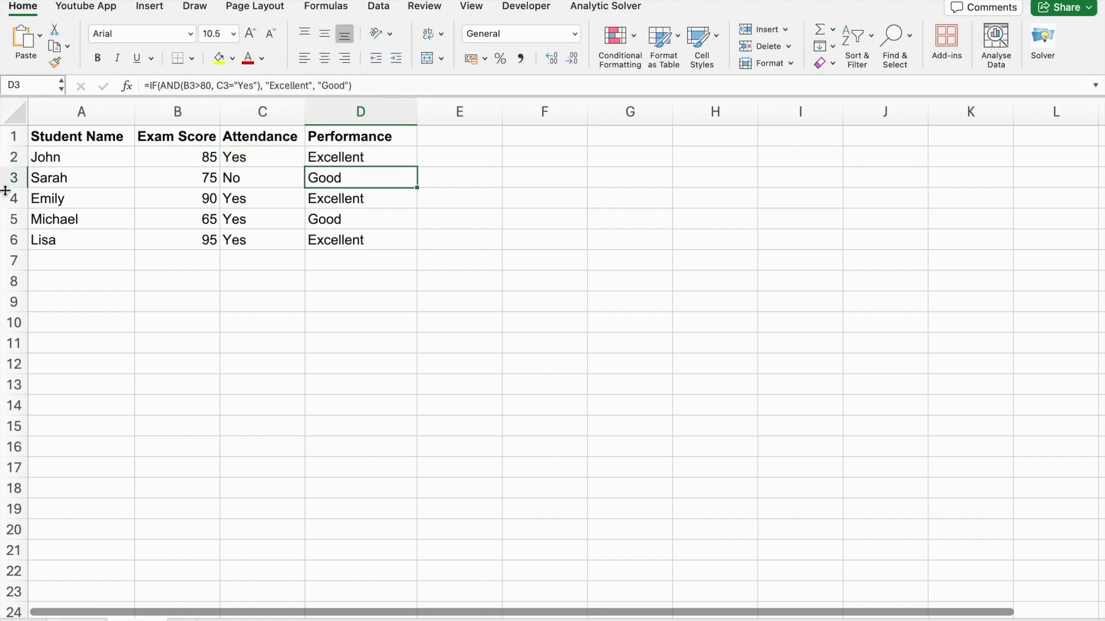
Check Sarah's and Michael's rows and the Performance formulas in D5 and D6.
{"action": "left_click", "coordinate": [85, 179]}
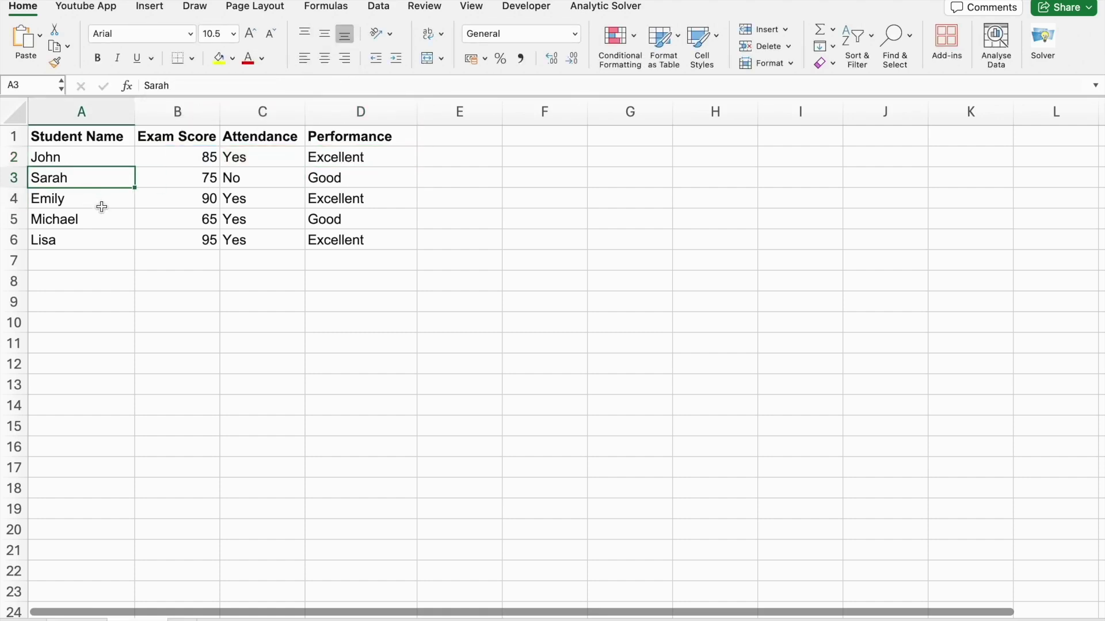
{"action": "left_click", "coordinate": [104, 226]}
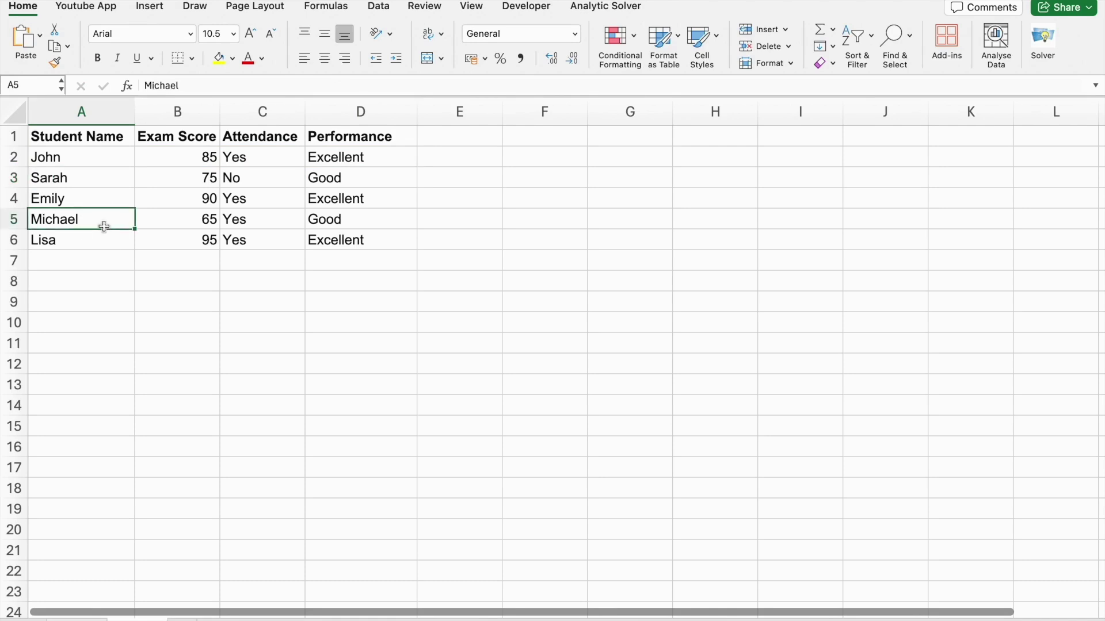
{"action": "left_click", "coordinate": [351, 219]}
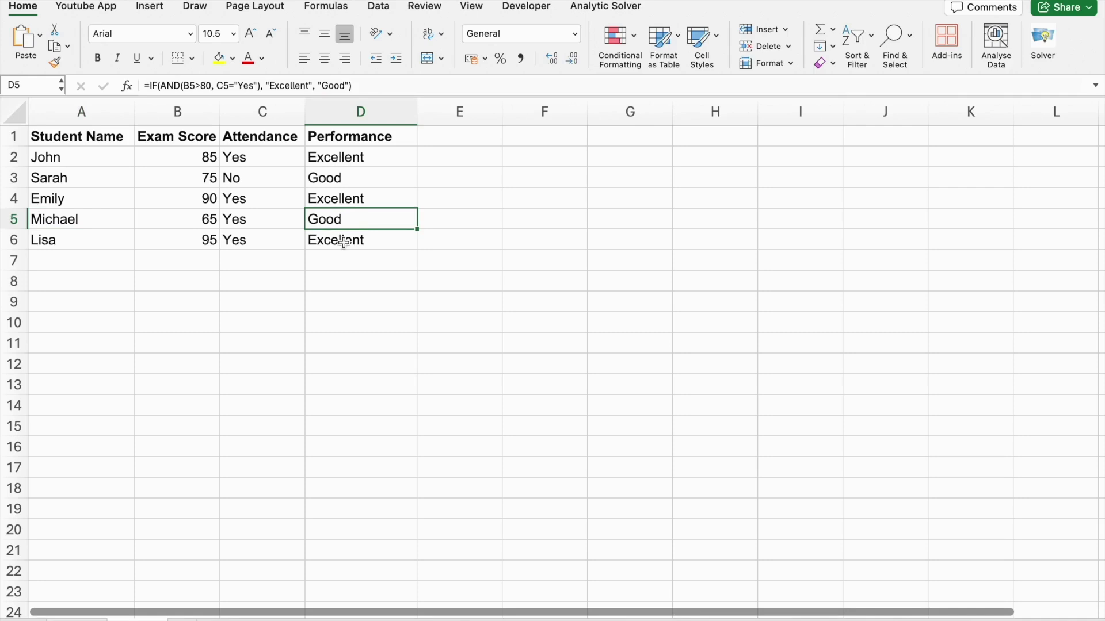
{"action": "left_click", "coordinate": [344, 244]}
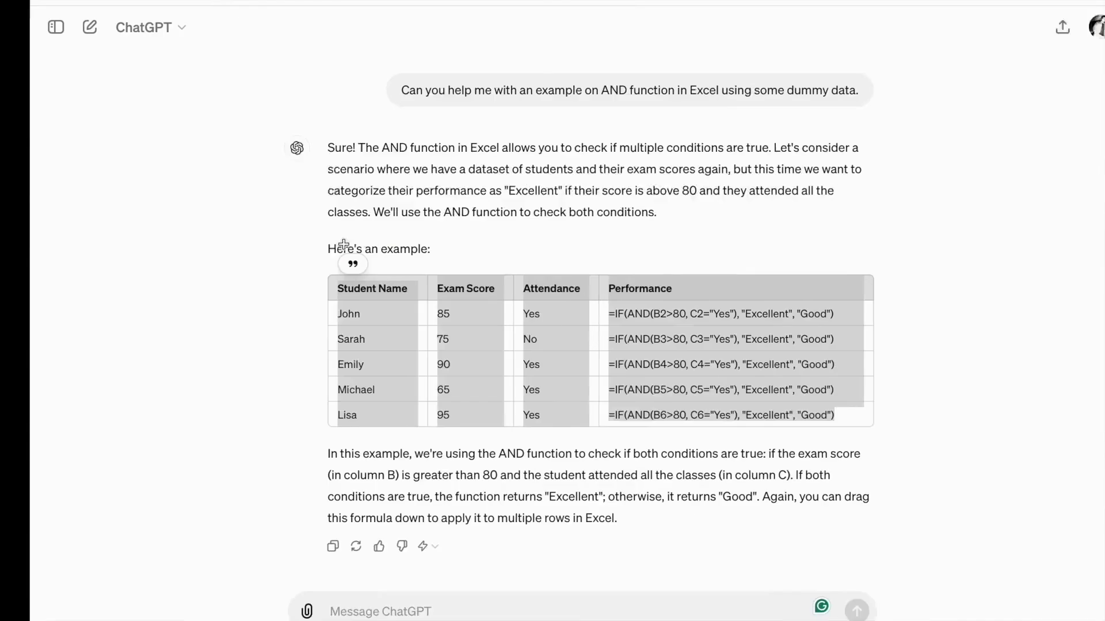
Ask ChatGPT for an Excel OR function example using dummy data.
{"action": "type", "text": "Can you help me "}
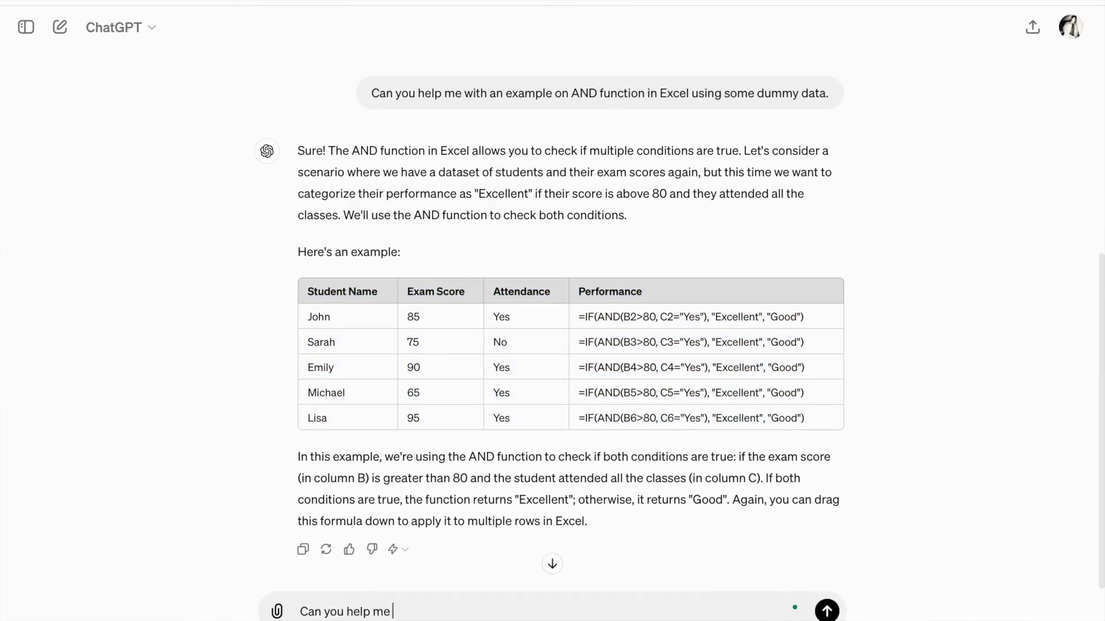
{"action": "type", "text": "with an example on OR f"}
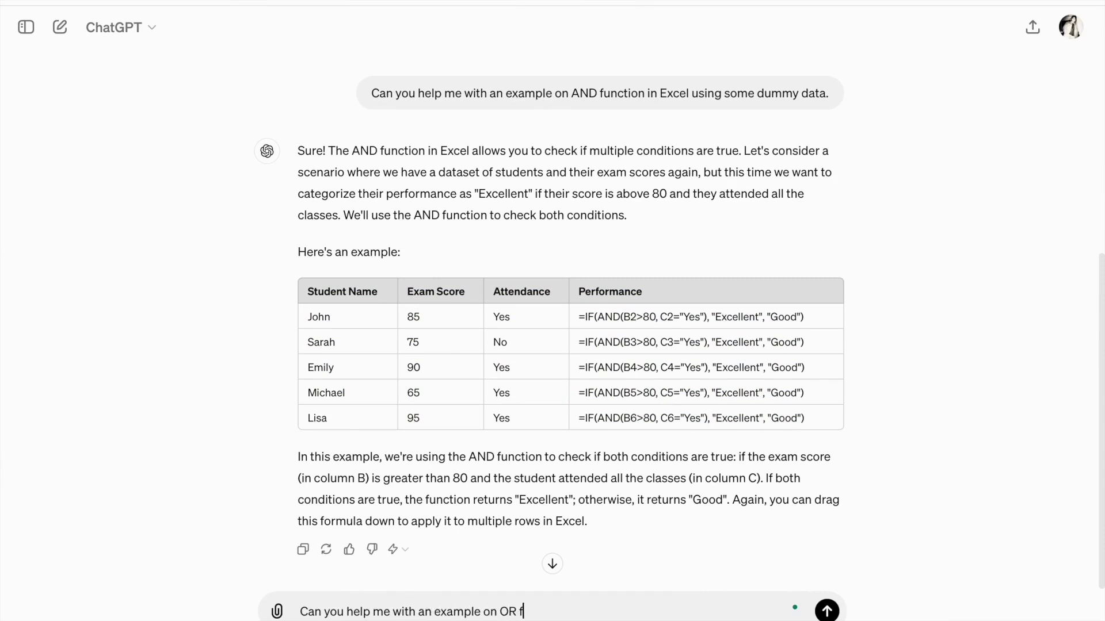
{"action": "type", "text": "unction in Excel "}
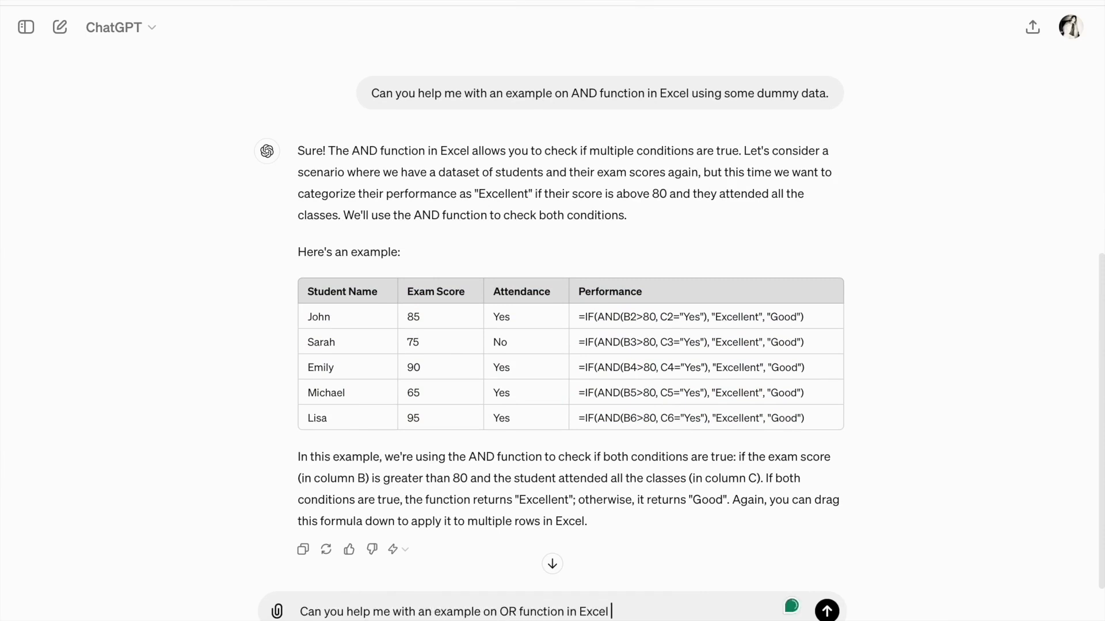
{"action": "type", "text": "using some dummy data."}
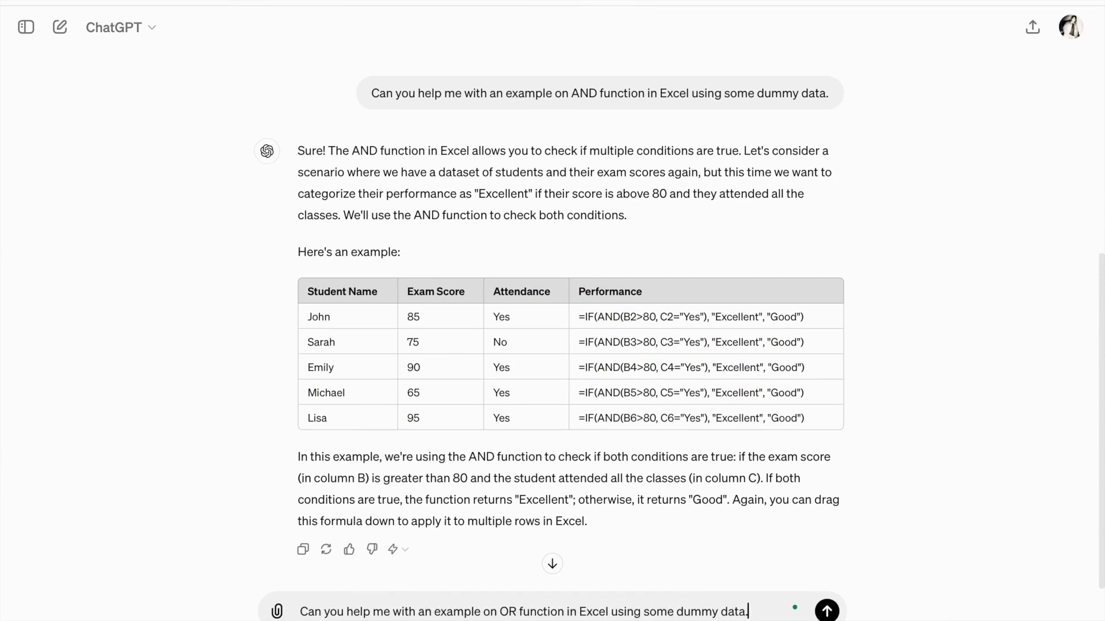
{"action": "key", "text": "Return"}
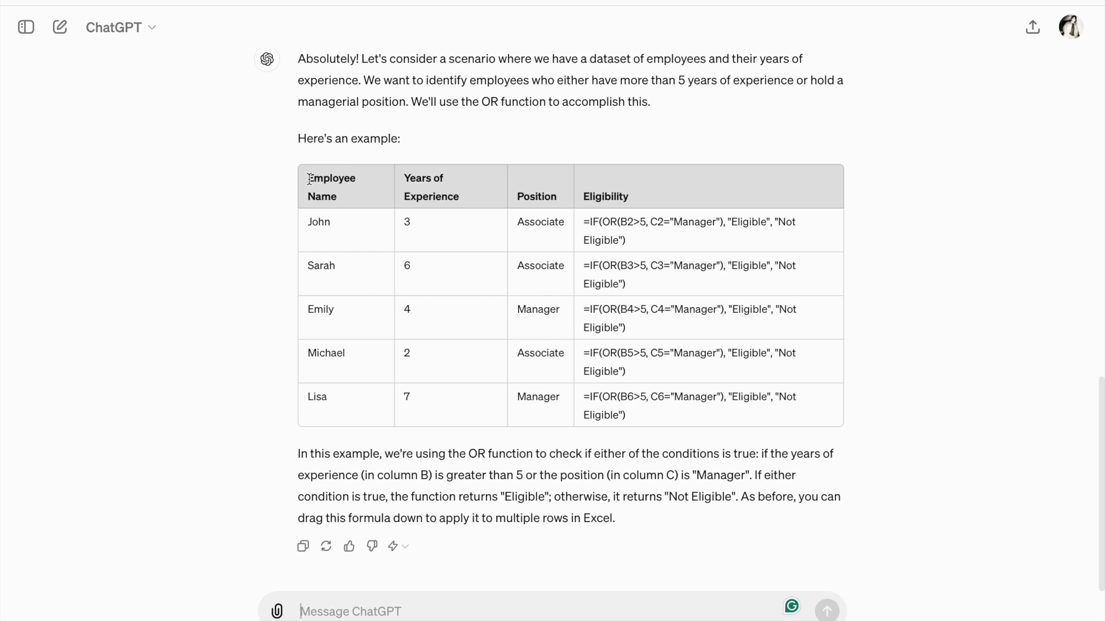
Highlight the employee eligibility table and its Years of Experience, Position and Eligibility headings.
{"action": "left_click_drag", "start_coordinate": [309, 179], "coordinate": [716, 394]}
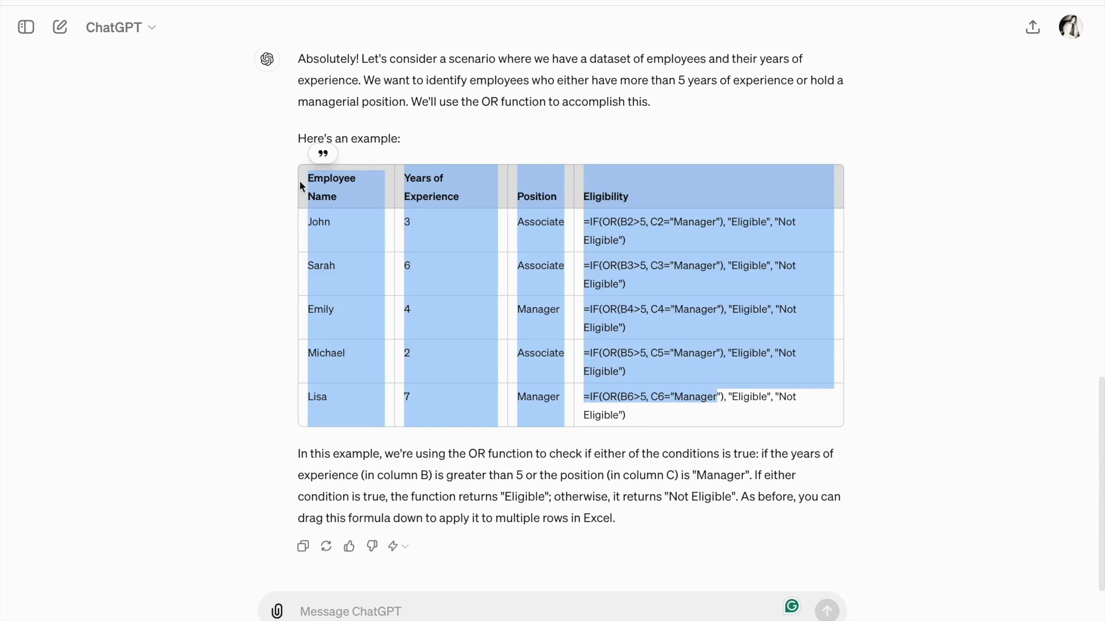
{"action": "left_click", "coordinate": [324, 183]}
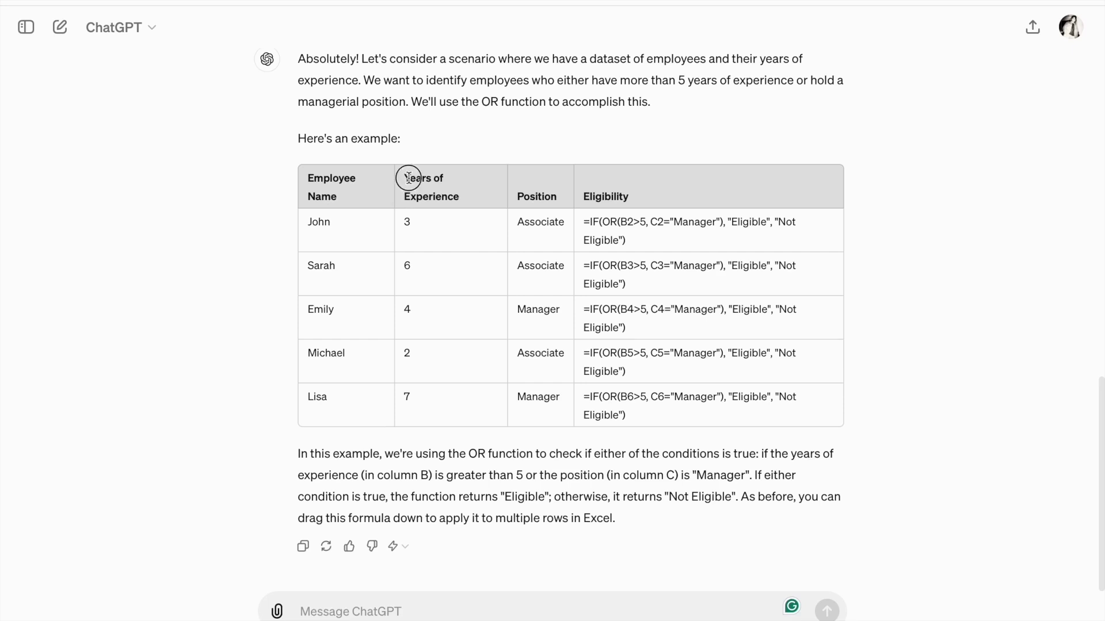
{"action": "left_click_drag", "start_coordinate": [409, 178], "coordinate": [462, 201]}
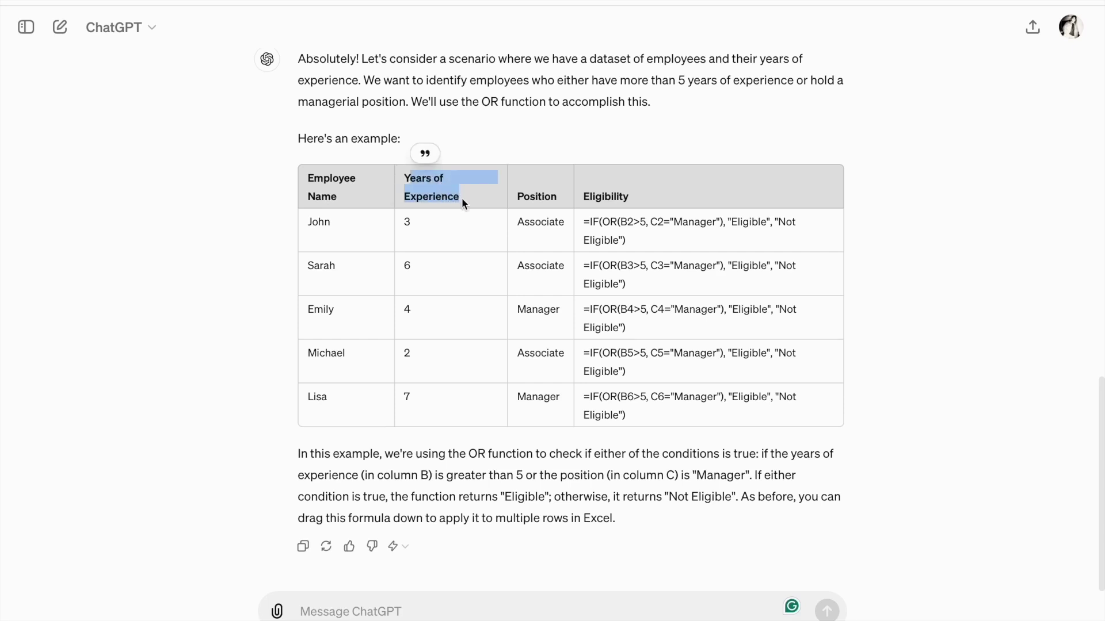
{"action": "double_click", "coordinate": [541, 194]}
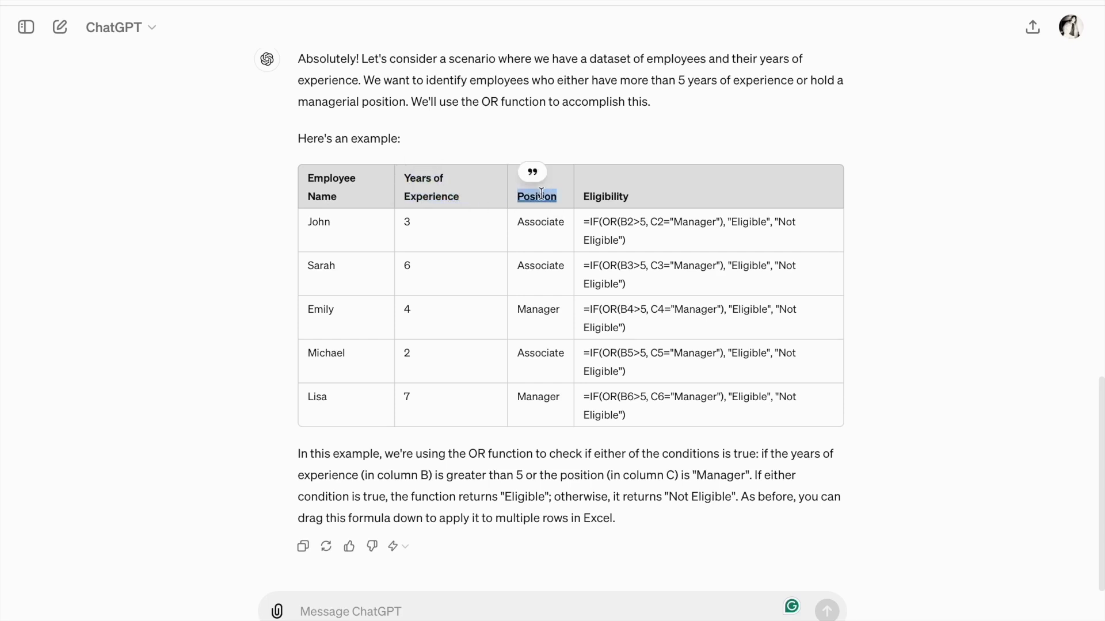
{"action": "left_click", "coordinate": [530, 194]}
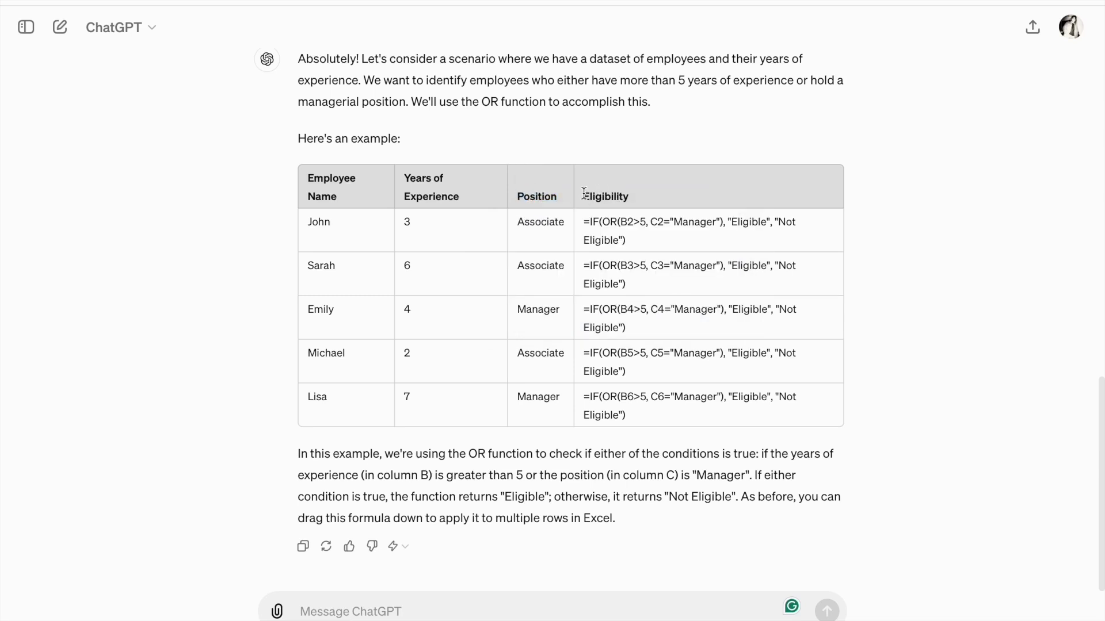
{"action": "left_click_drag", "start_coordinate": [584, 194], "coordinate": [630, 198]}
{"action": "left_click", "coordinate": [638, 204]}
Highlight the OR explanation's two conditions and Not Eligible outcome, then select the whole table.
{"action": "left_click_drag", "start_coordinate": [467, 454], "coordinate": [534, 459]}
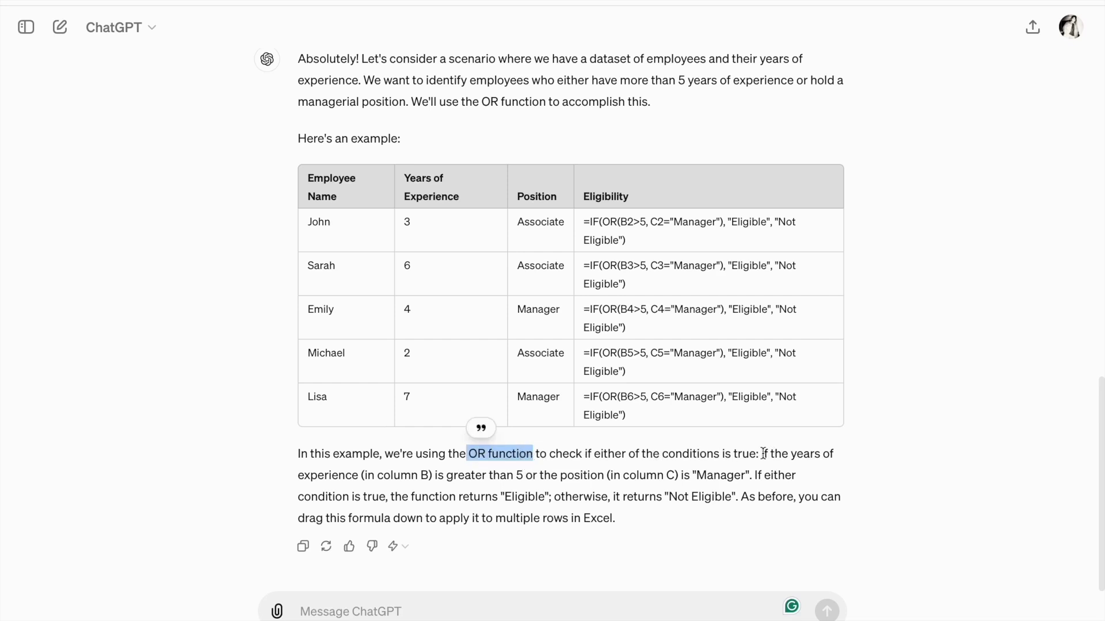
{"action": "left_click_drag", "start_coordinate": [762, 454], "coordinate": [389, 496]}
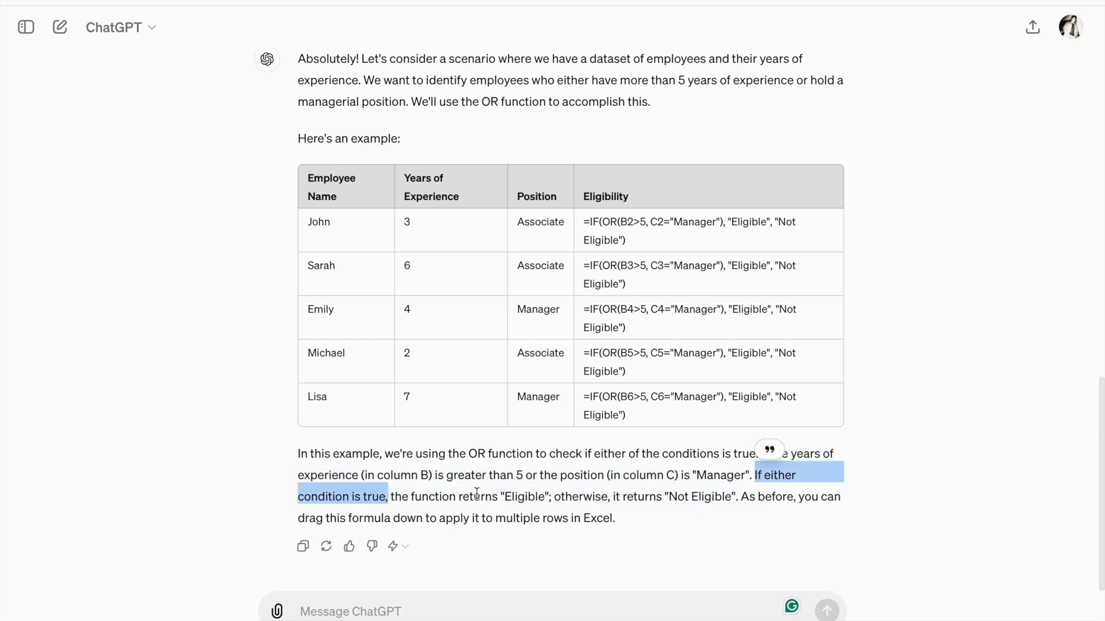
{"action": "double_click", "coordinate": [518, 497]}
{"action": "double_click", "coordinate": [581, 497]}
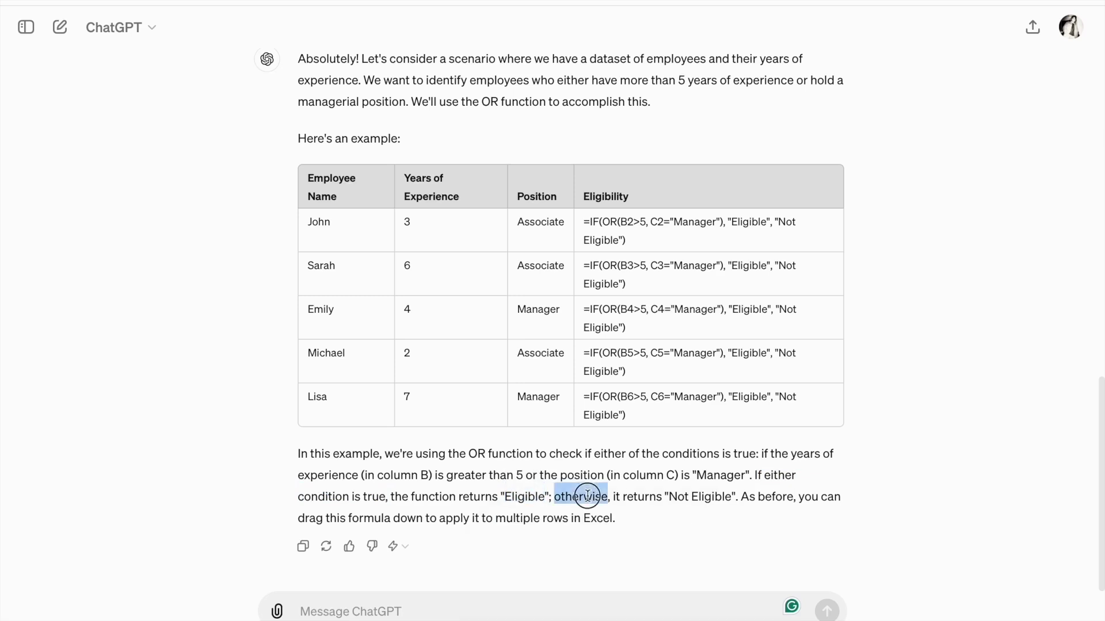
{"action": "left_click_drag", "start_coordinate": [642, 497], "coordinate": [738, 498]}
{"action": "left_click", "coordinate": [783, 491]}
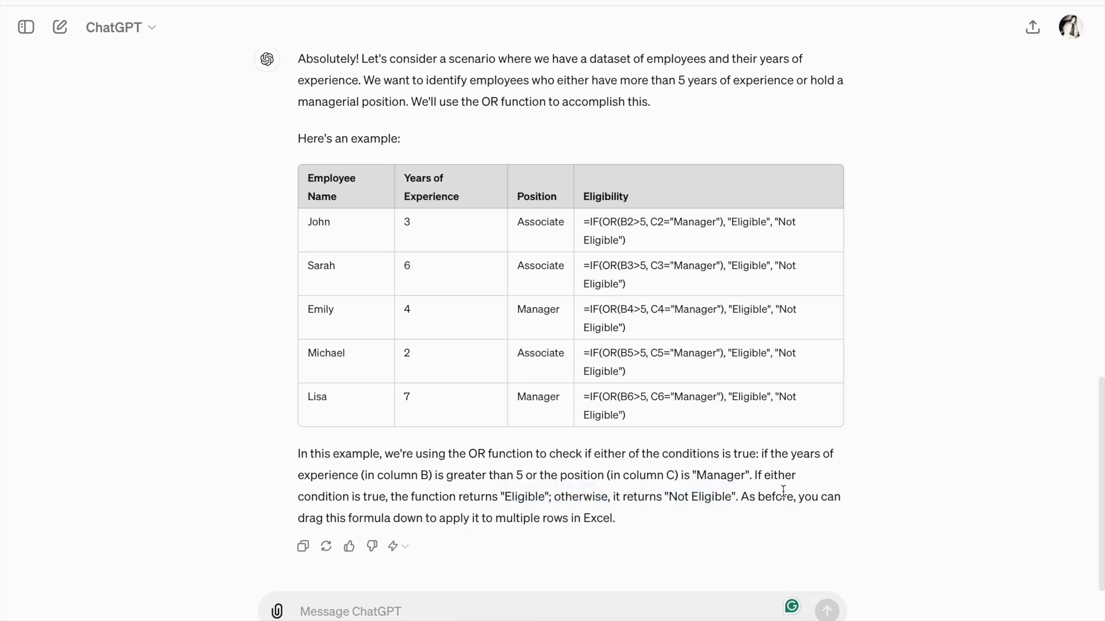
{"action": "scroll", "coordinate": [472, 297], "scroll_direction": "up", "scroll_amount": 1}
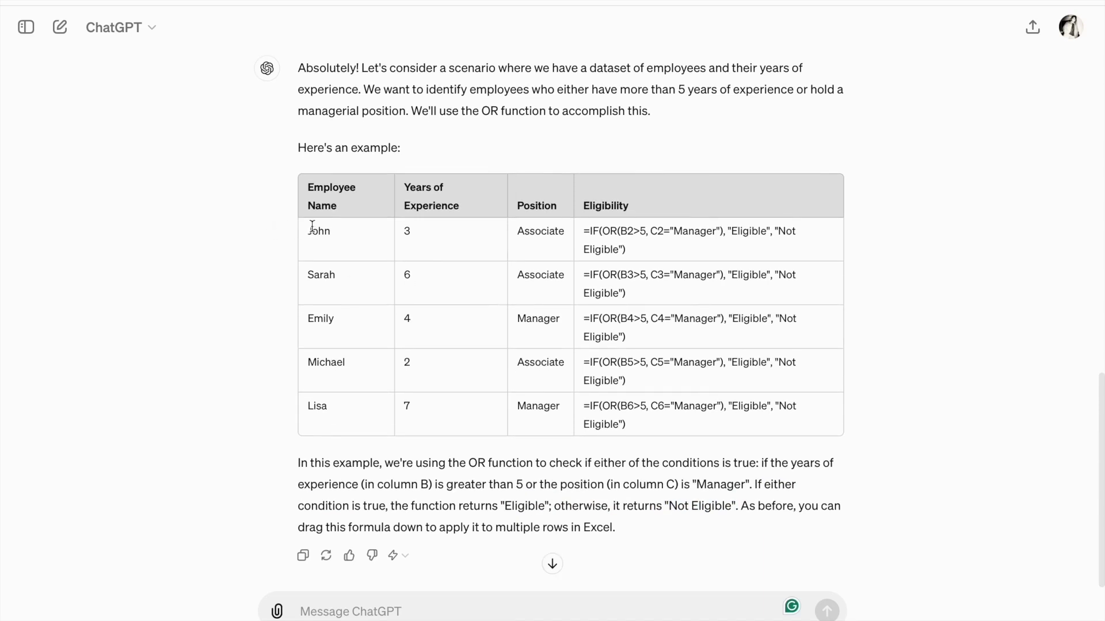
{"action": "left_click_drag", "start_coordinate": [311, 189], "coordinate": [700, 430]}
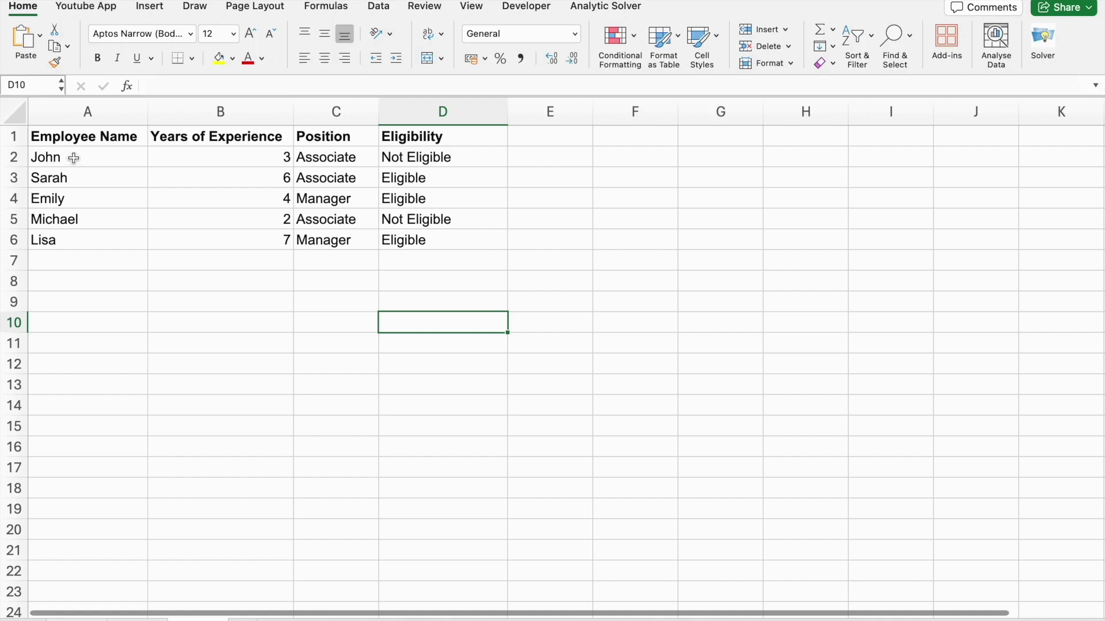
{"action": "left_click", "coordinate": [74, 158]}
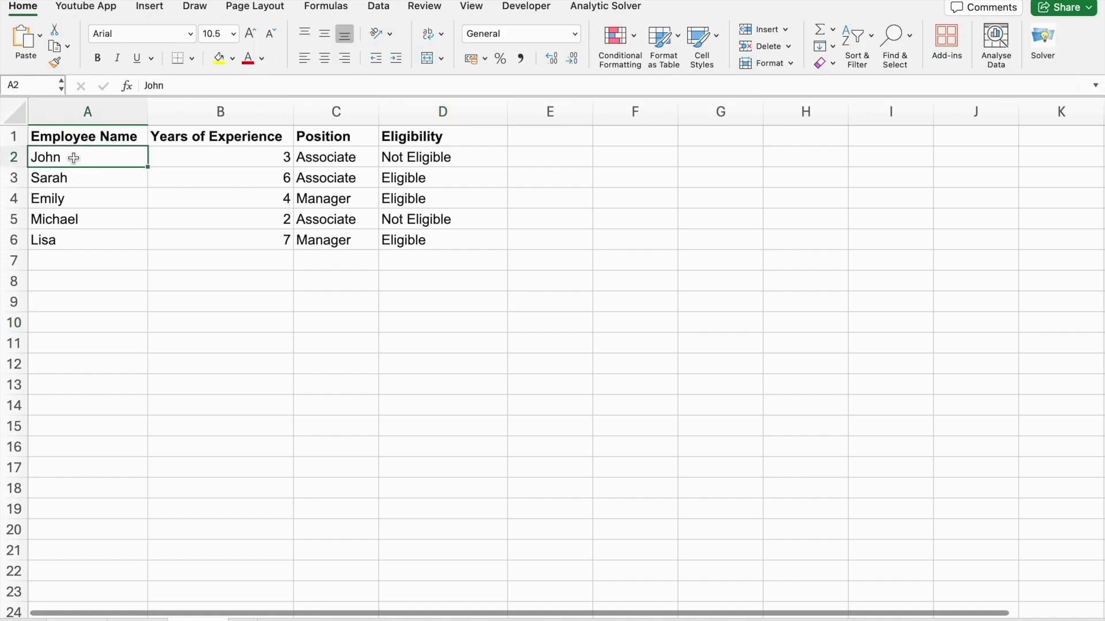
{"action": "left_click", "coordinate": [192, 159]}
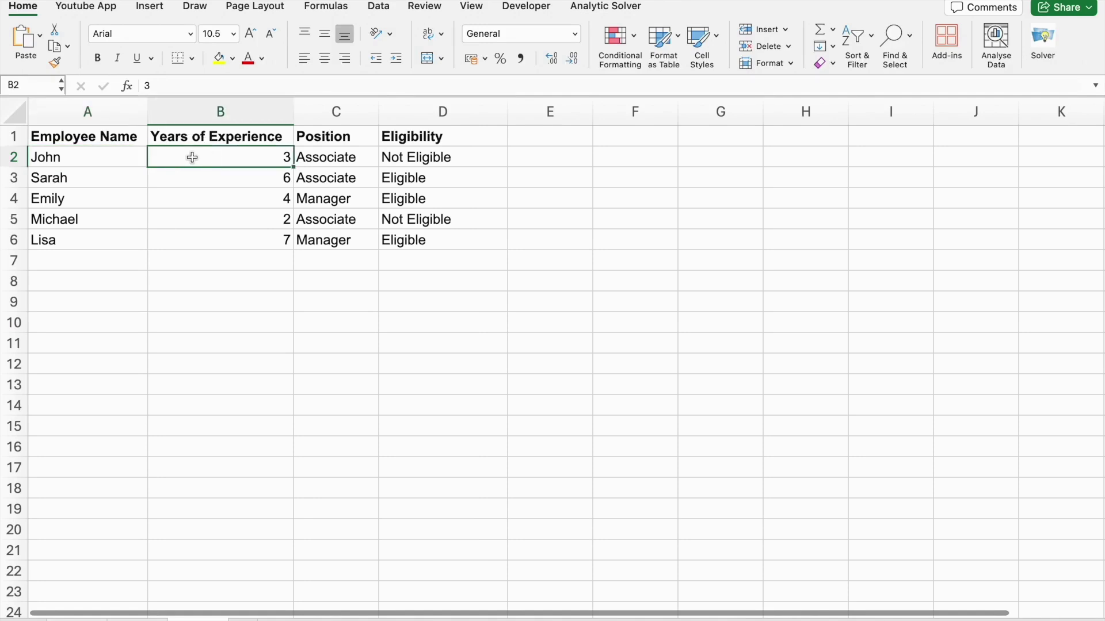
{"action": "left_click", "coordinate": [330, 155]}
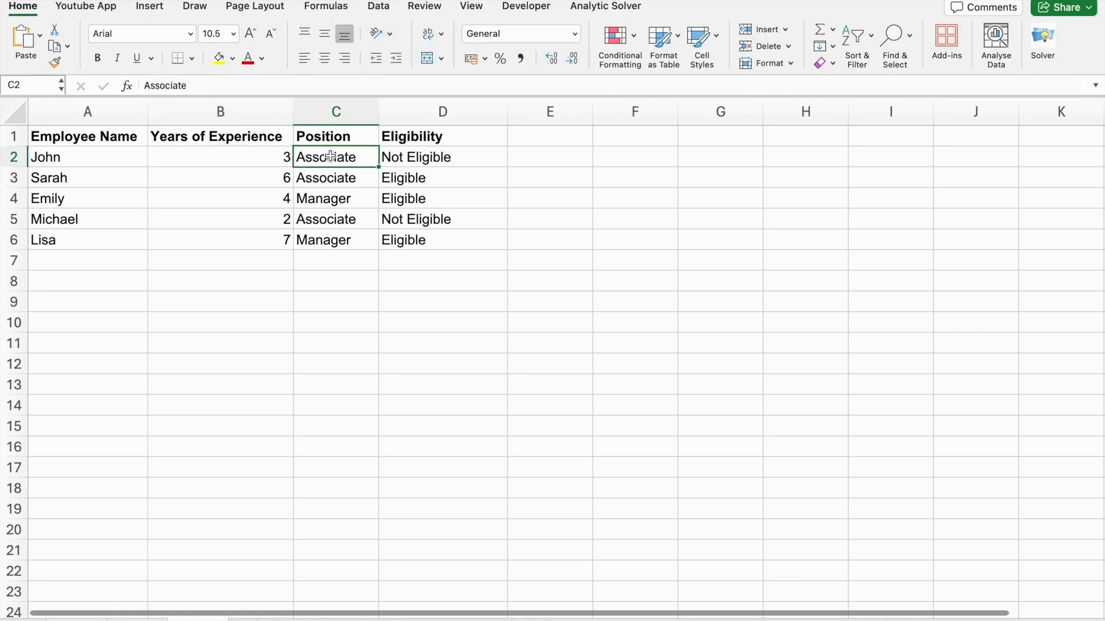
{"action": "left_click", "coordinate": [423, 159]}
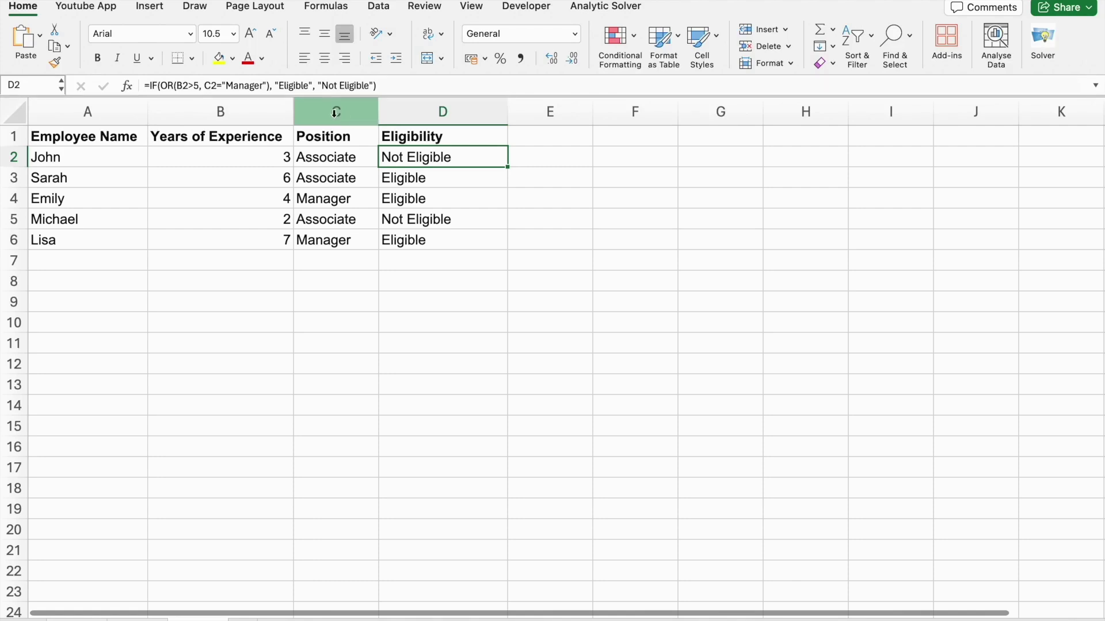
{"action": "double_click", "coordinate": [184, 85]}
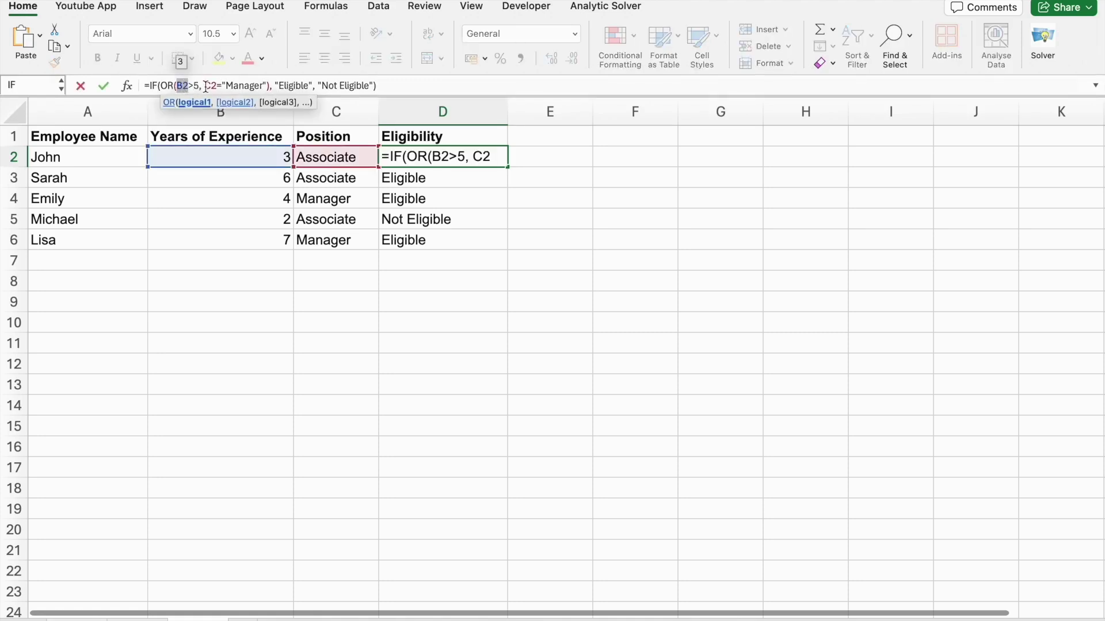
{"action": "left_click_drag", "start_coordinate": [201, 86], "coordinate": [177, 84]}
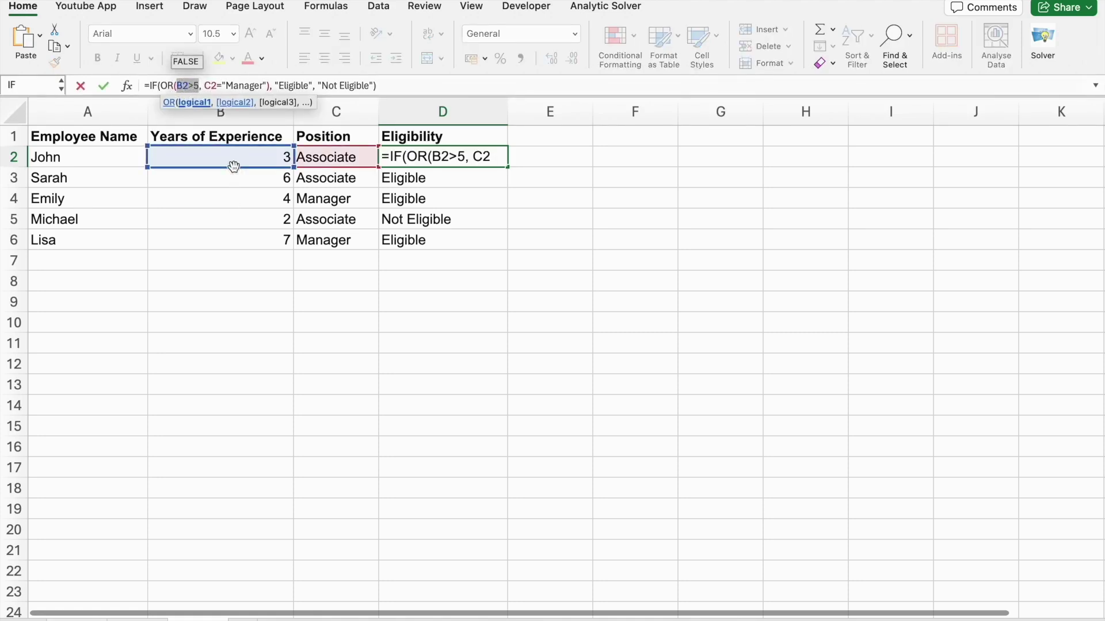
{"action": "left_click", "coordinate": [205, 86]}
{"action": "left_click_drag", "start_coordinate": [205, 87], "coordinate": [263, 86]}
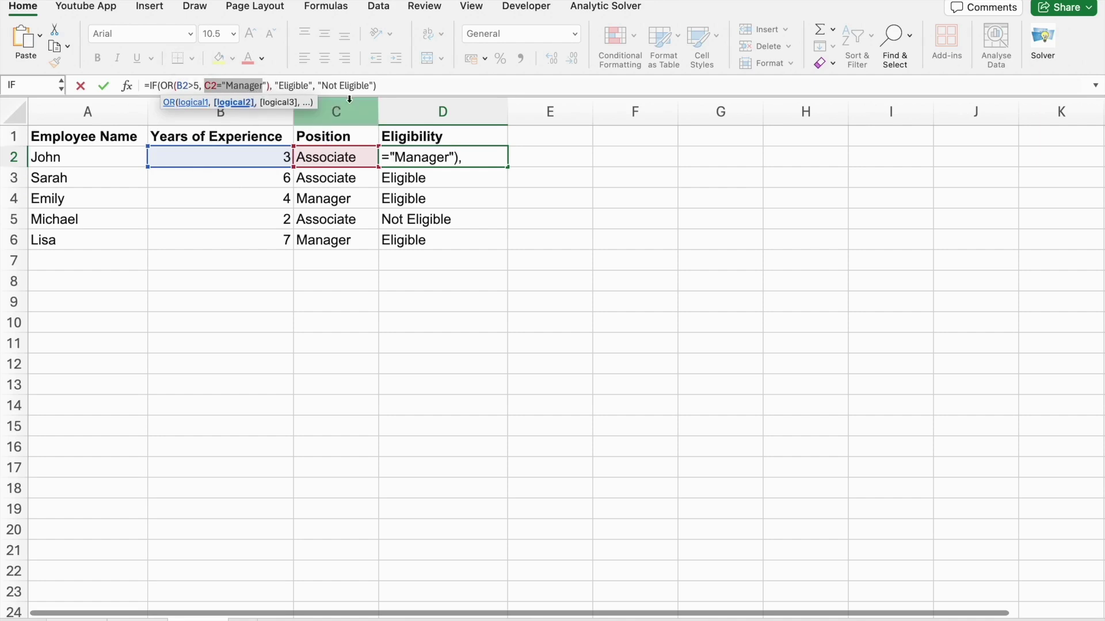
{"action": "left_click", "coordinate": [399, 86]}
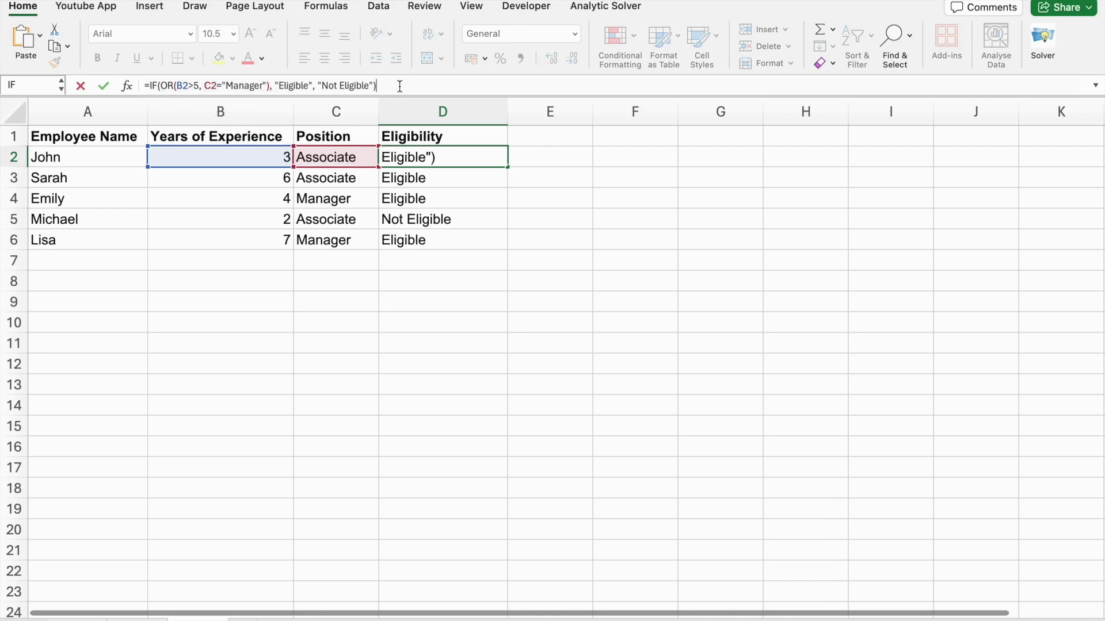
{"action": "key", "text": "Return"}
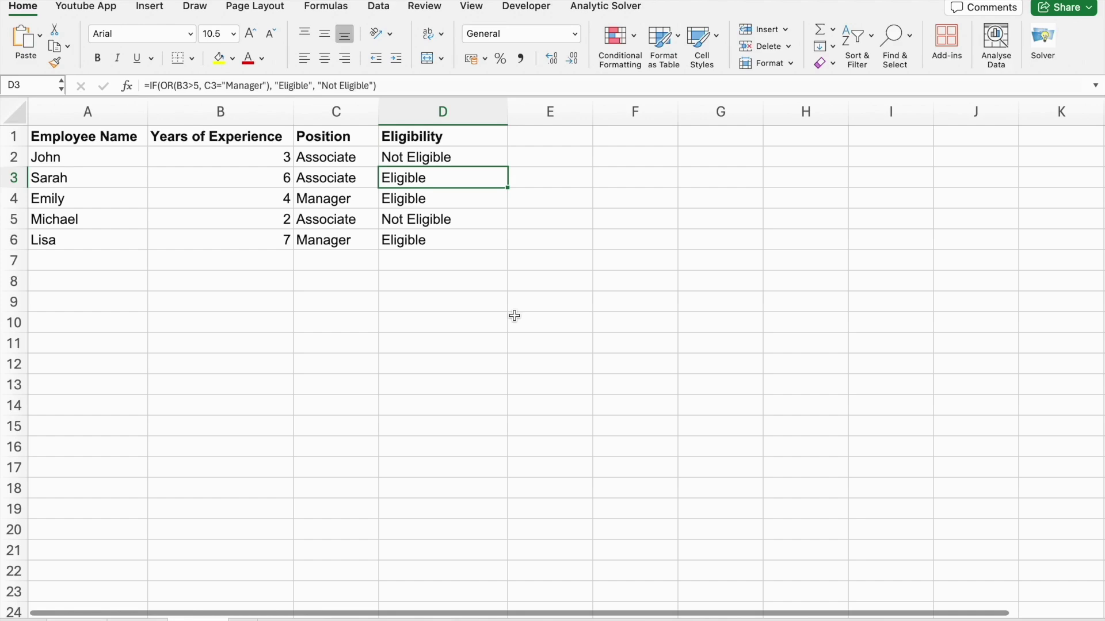
Switch to ChatGPT and ask for an Excel NOT function example using dummy data.
{"action": "key", "text": "ctrl+Right"}
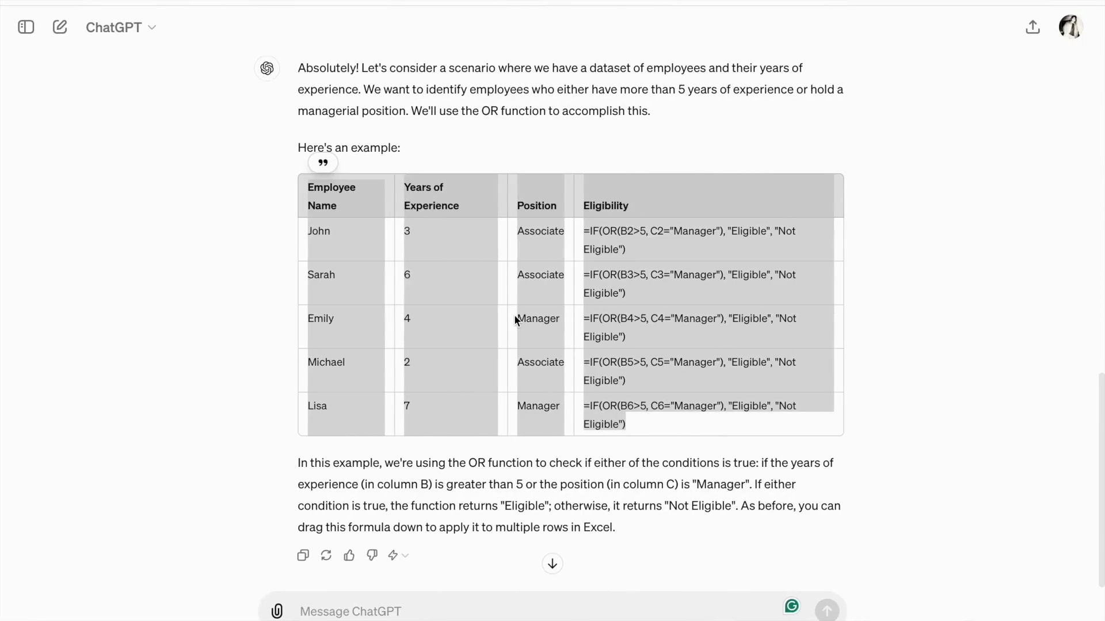
{"action": "left_click", "coordinate": [435, 611]}
{"action": "type", "text": "Can you help me"}
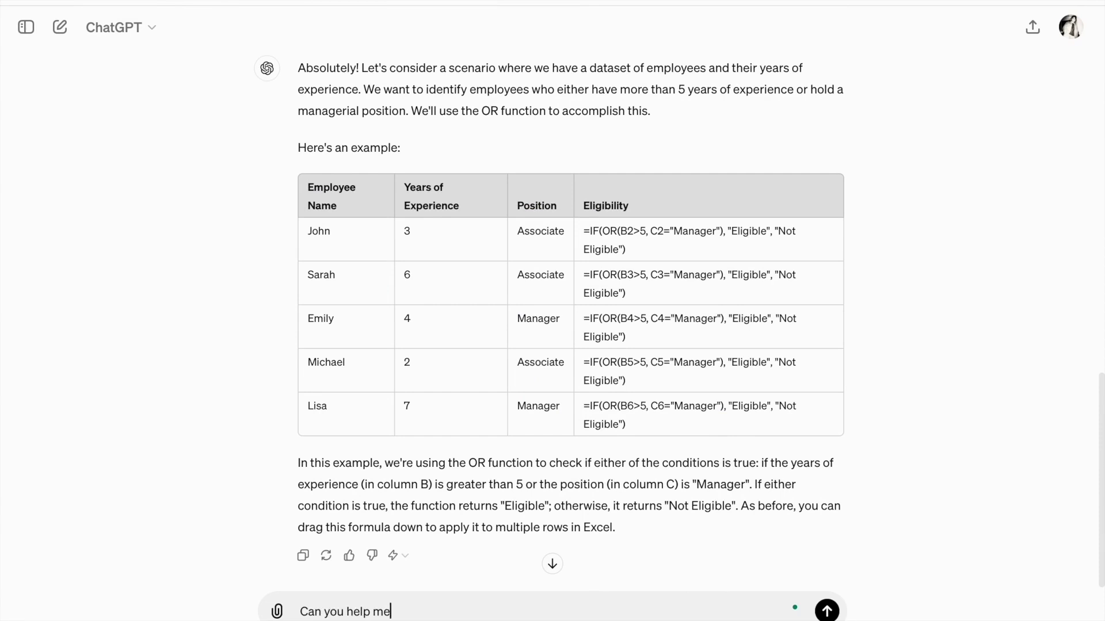
{"action": "type", "text": " with an example on NOT "}
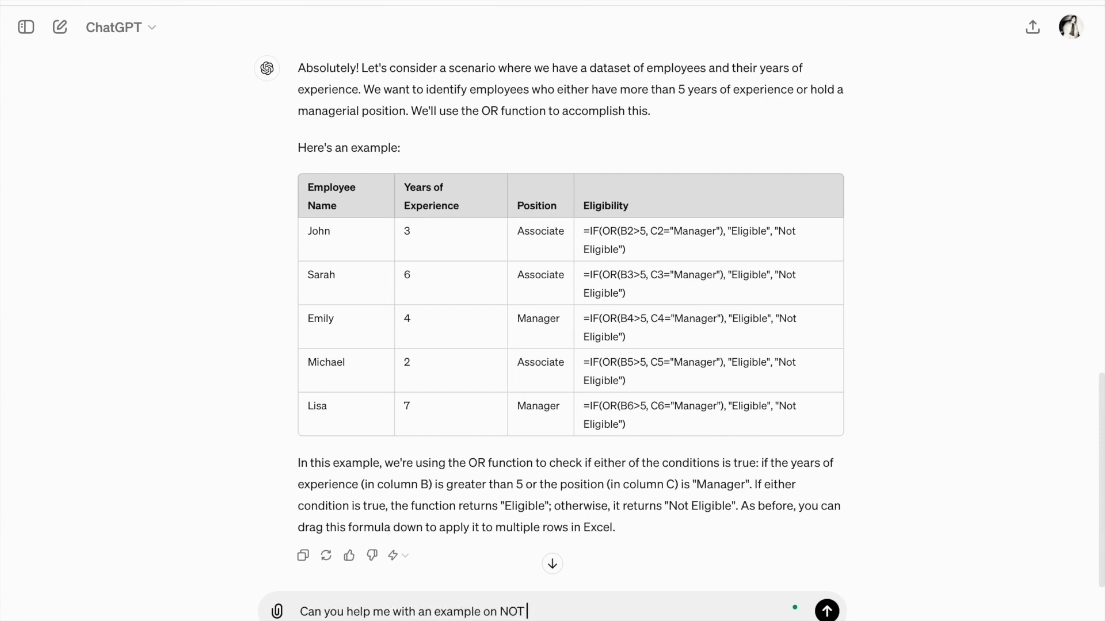
{"action": "type", "text": "function in Excel using "}
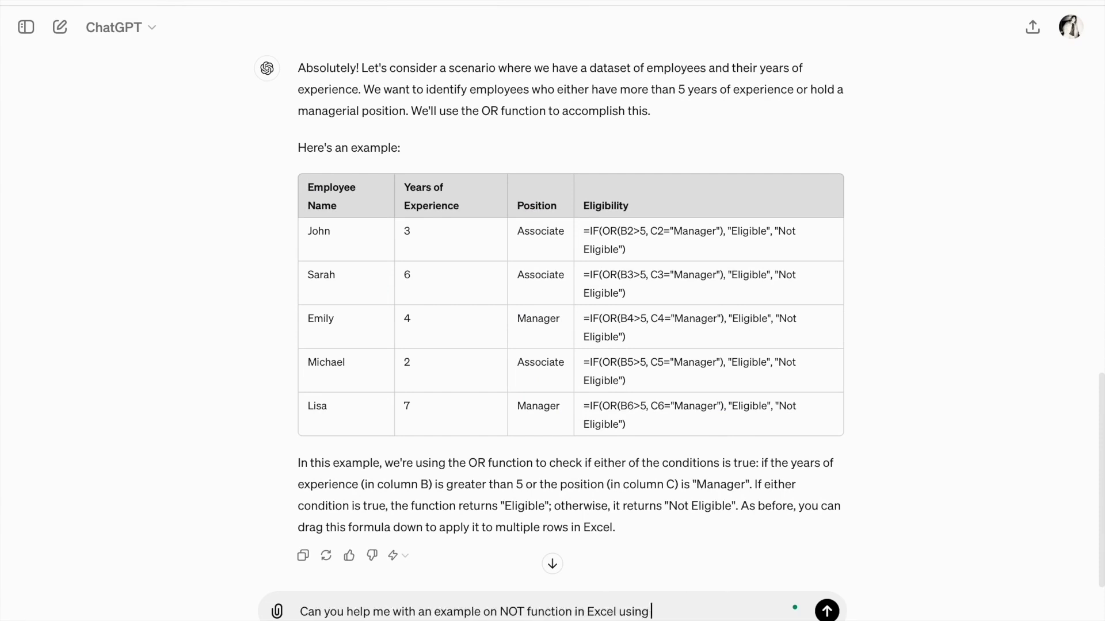
{"action": "type", "text": "some dummy data."}
{"action": "key", "text": "Return"}
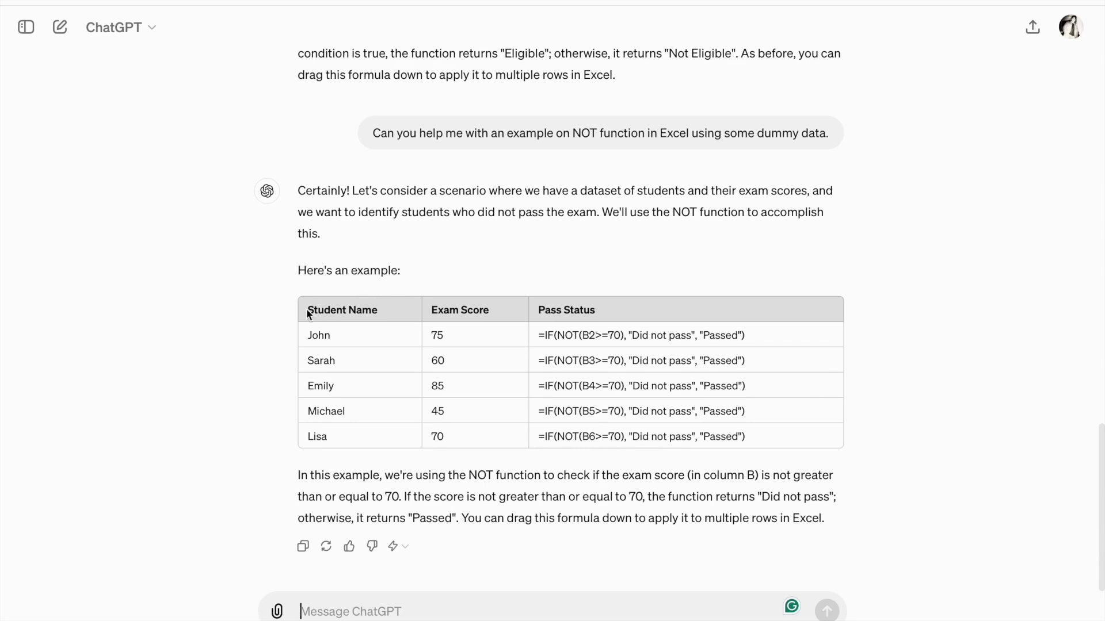
Highlight the NOT example table, its Exam Score column and the Pass Status heading.
{"action": "left_click_drag", "start_coordinate": [306, 309], "coordinate": [819, 446]}
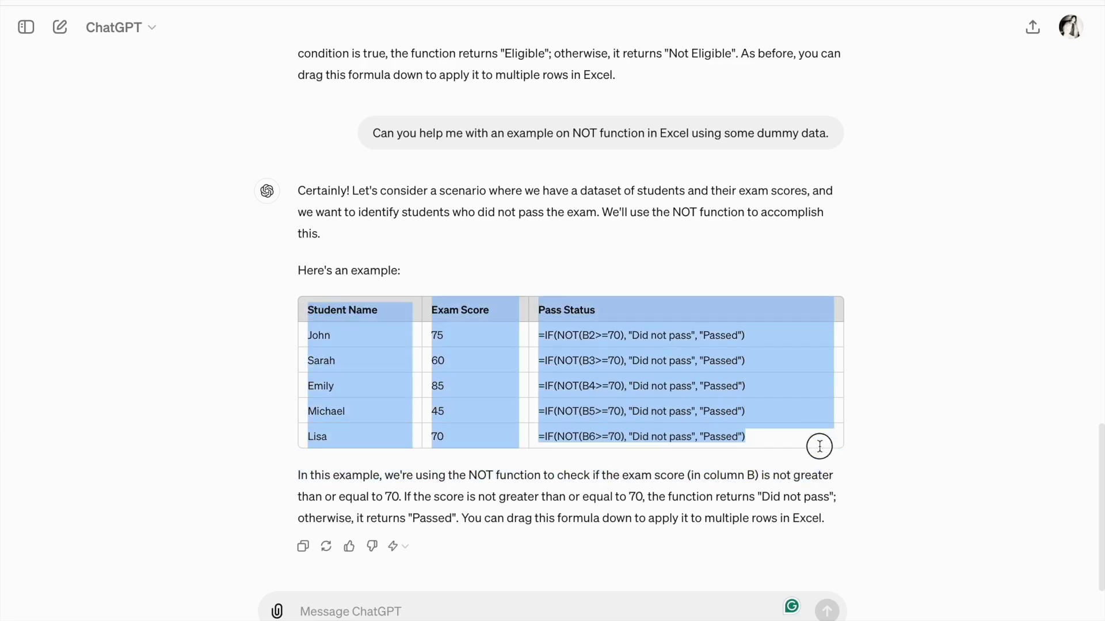
{"action": "left_click", "coordinate": [365, 362]}
{"action": "left_click_drag", "start_coordinate": [309, 307], "coordinate": [382, 382]}
{"action": "left_click", "coordinate": [415, 363]}
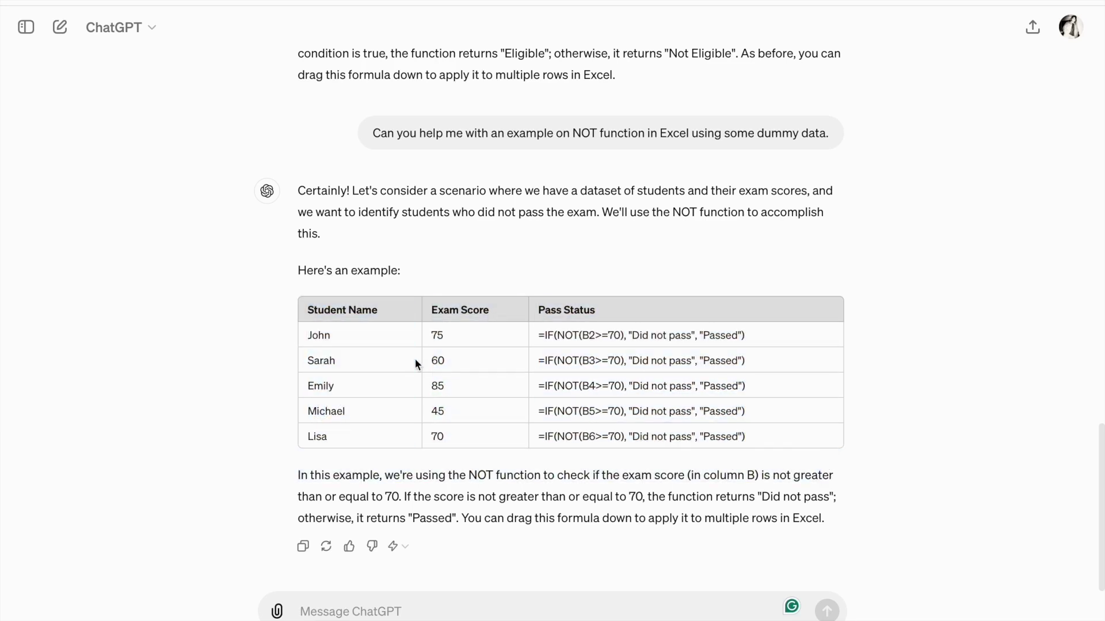
{"action": "left_click", "coordinate": [459, 311]}
{"action": "double_click", "coordinate": [555, 312]}
{"action": "left_click", "coordinate": [595, 309]}
Highlight the explanation's not-≥70 condition, "Did not pass" and "Passed" results, then John's NOT formula.
{"action": "left_click_drag", "start_coordinate": [453, 475], "coordinate": [753, 473]}
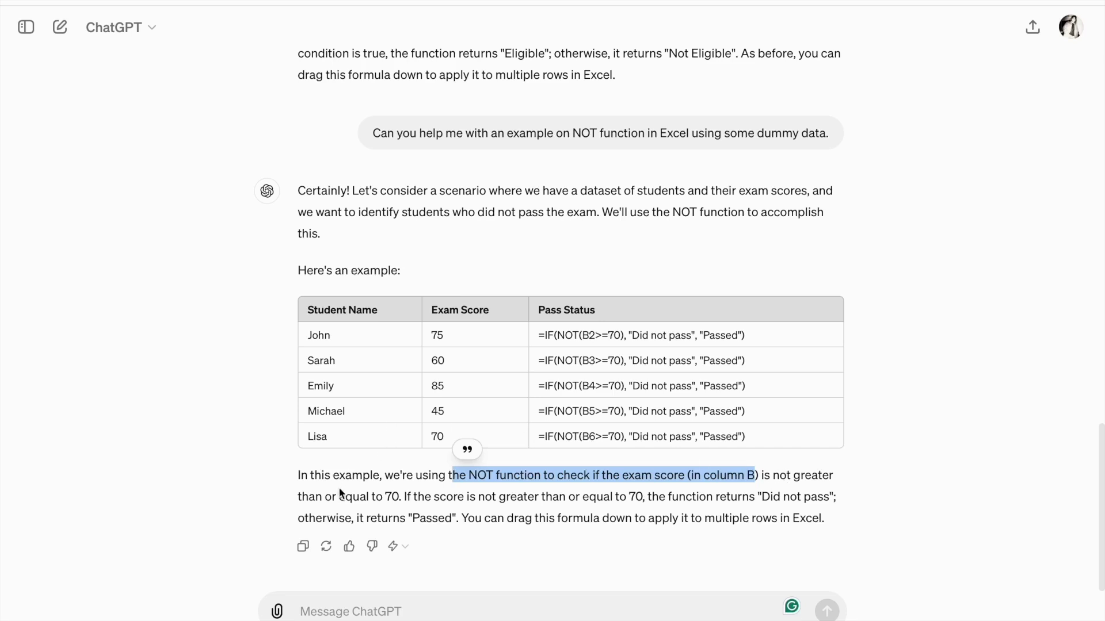
{"action": "left_click_drag", "start_coordinate": [340, 494], "coordinate": [642, 496]}
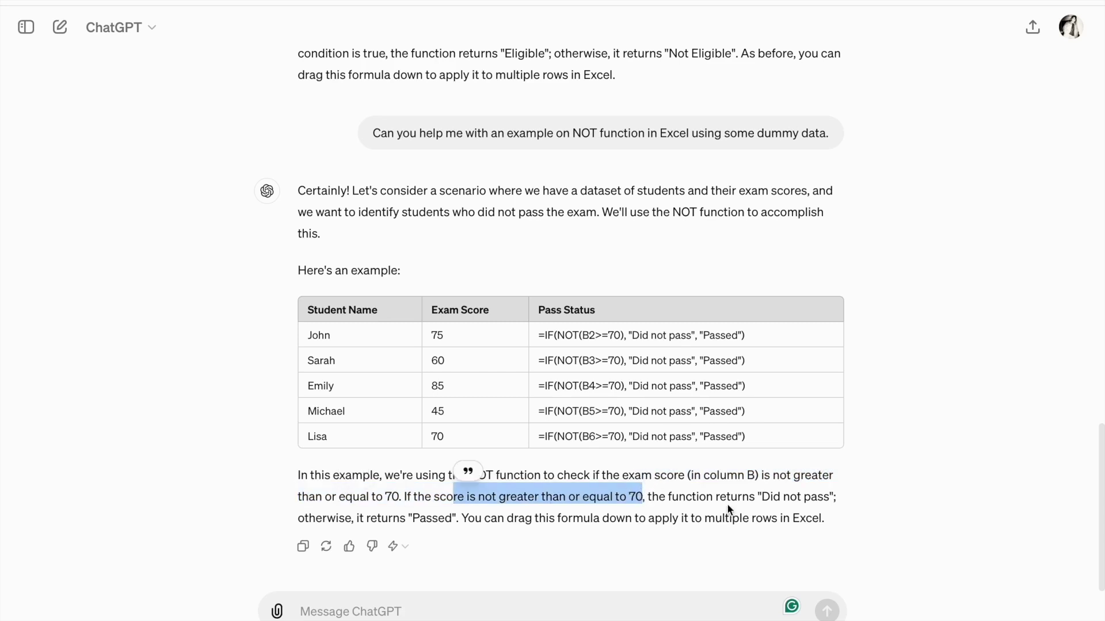
{"action": "left_click_drag", "start_coordinate": [770, 496], "coordinate": [820, 497]}
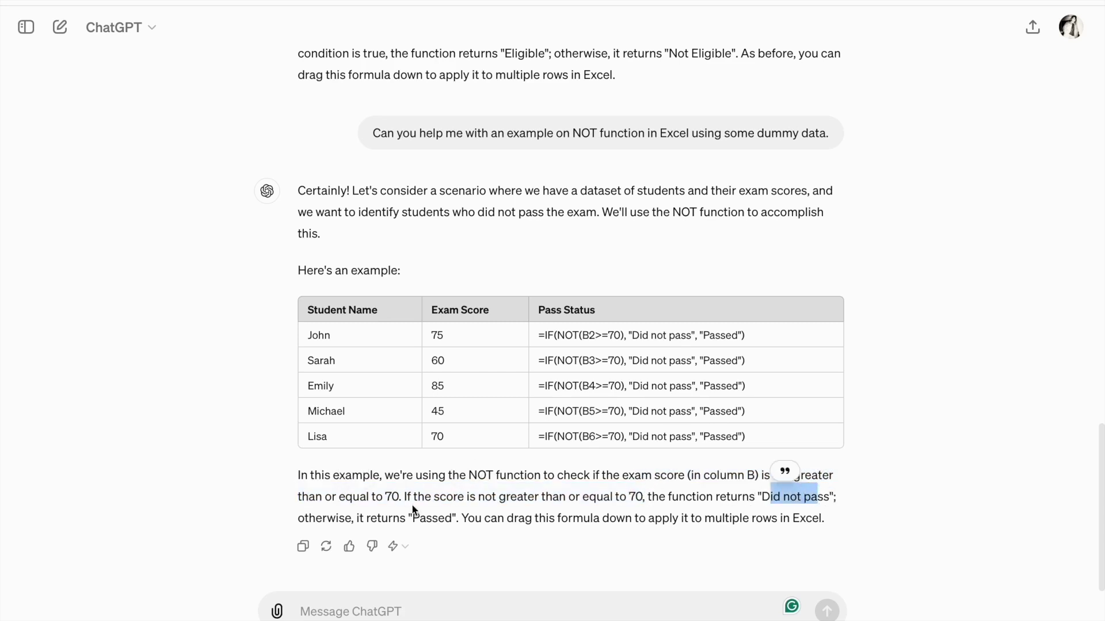
{"action": "left_click_drag", "start_coordinate": [371, 518], "coordinate": [453, 519]}
{"action": "left_click", "coordinate": [611, 518]}
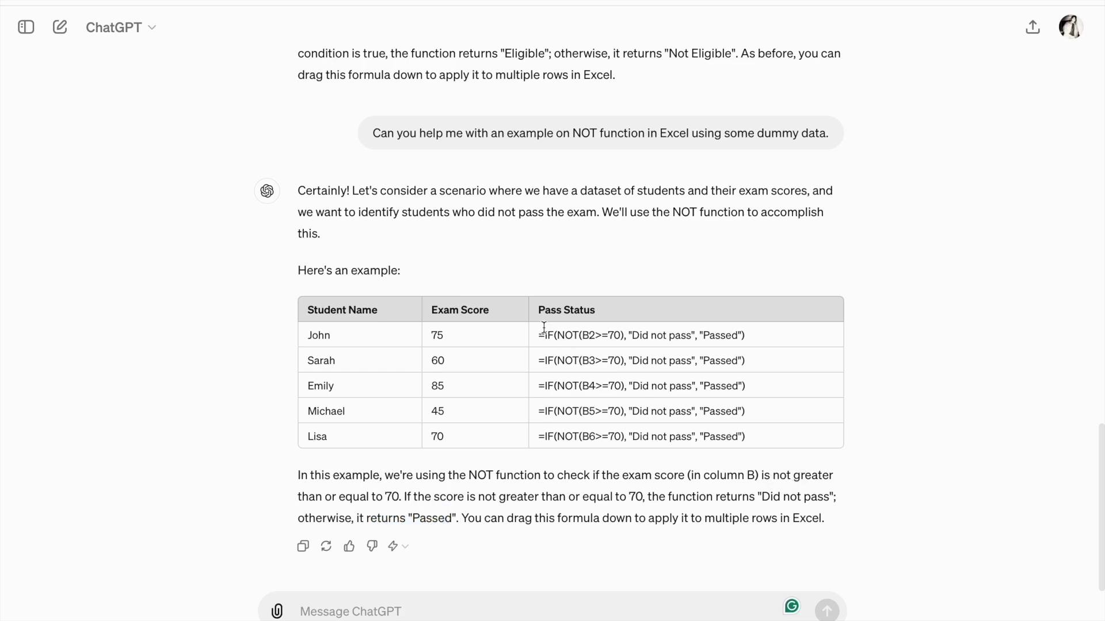
{"action": "left_click_drag", "start_coordinate": [541, 333], "coordinate": [746, 342]}
{"action": "scroll", "coordinate": [747, 341], "scroll_direction": "up", "scroll_amount": 12}
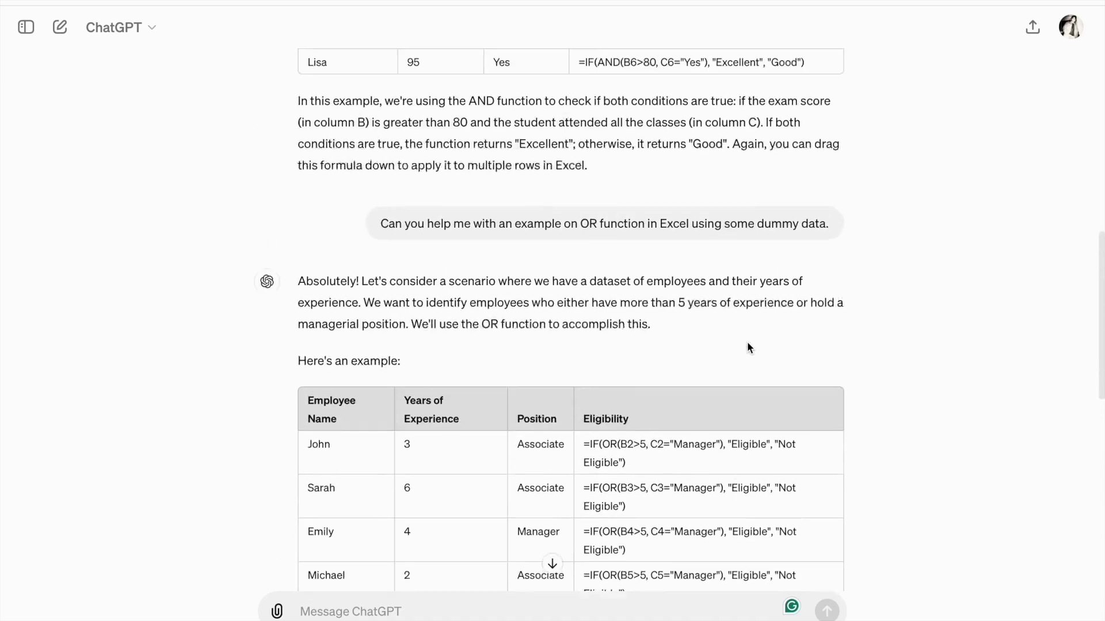
{"action": "scroll", "coordinate": [747, 343], "scroll_direction": "up", "scroll_amount": 6}
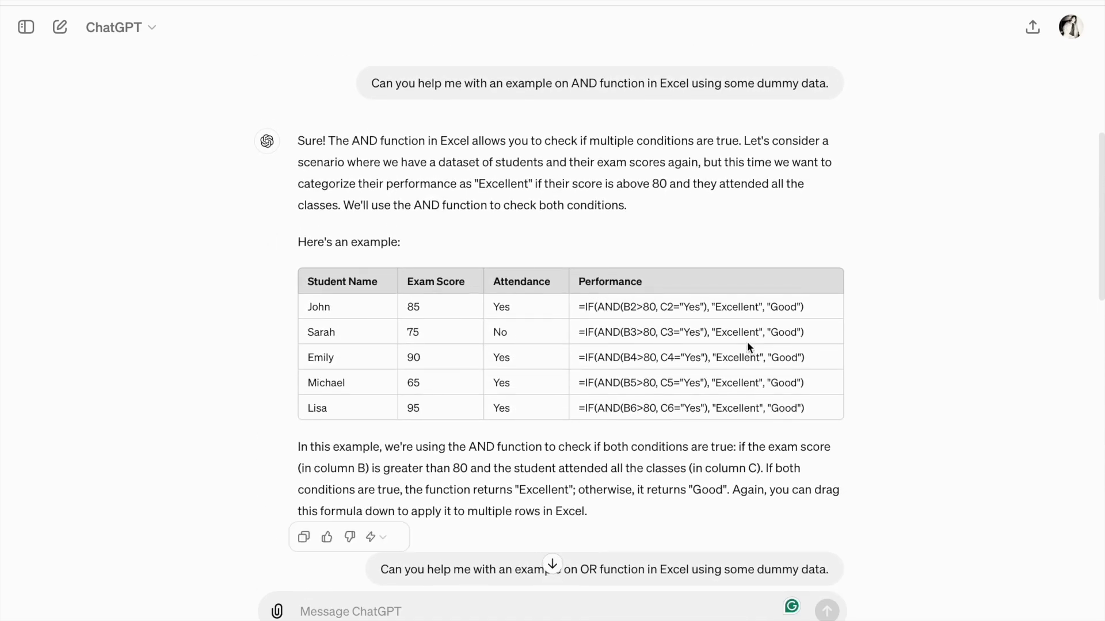
{"action": "scroll", "coordinate": [605, 307], "scroll_direction": "up", "scroll_amount": 6}
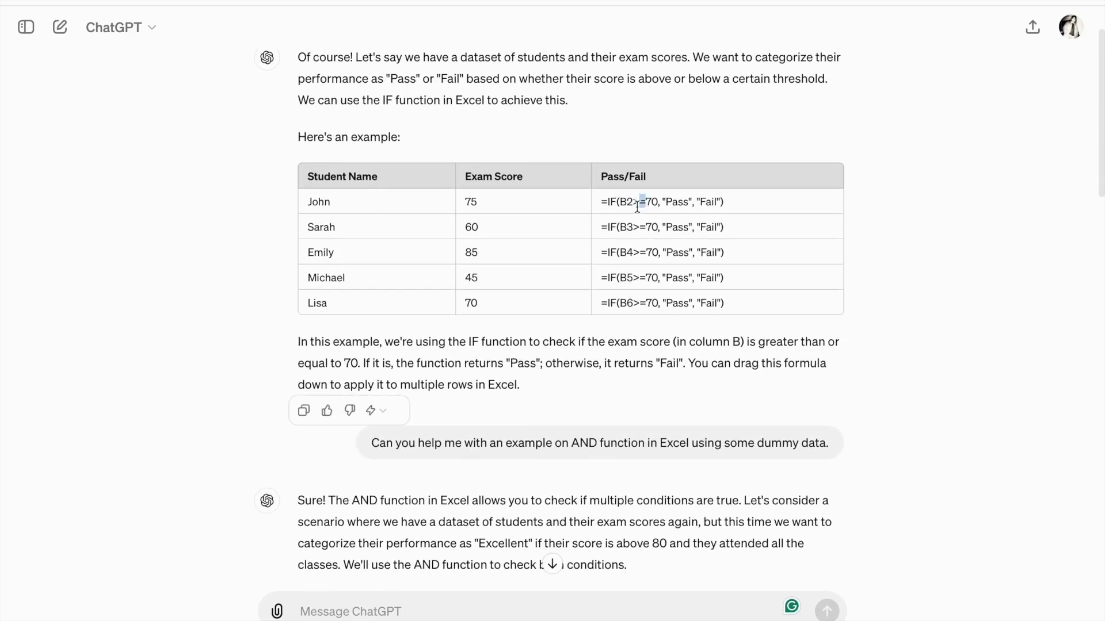
{"action": "triple_click", "coordinate": [637, 206]}
{"action": "scroll", "coordinate": [636, 206], "scroll_direction": "down", "scroll_amount": 17}
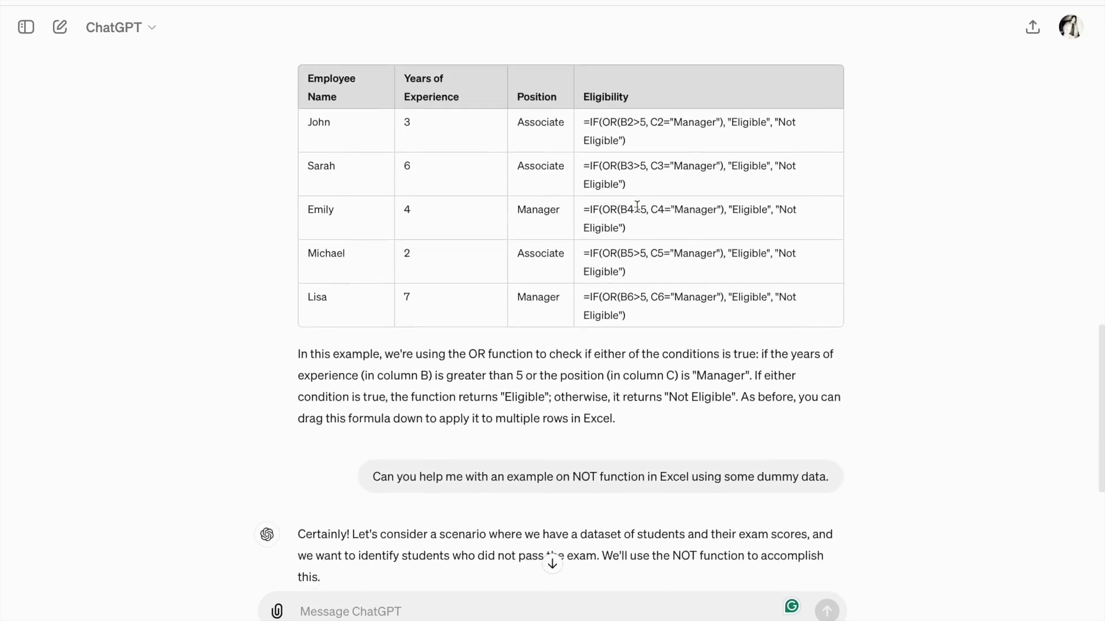
{"action": "scroll", "coordinate": [637, 206], "scroll_direction": "up", "scroll_amount": 12}
{"action": "scroll", "coordinate": [637, 206], "scroll_direction": "up", "scroll_amount": 6}
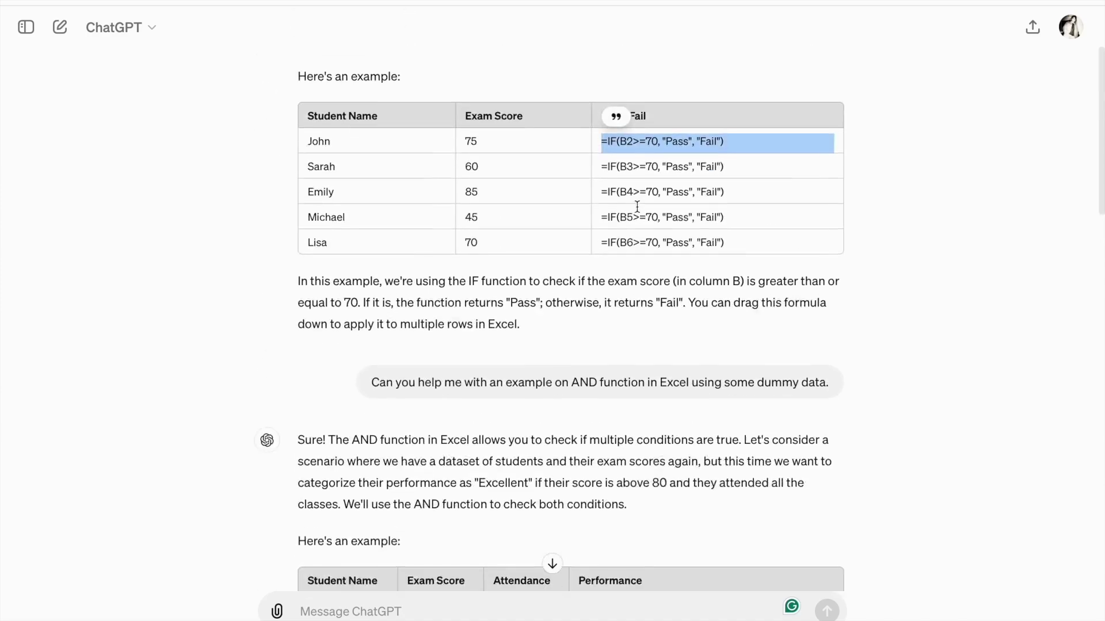
{"action": "scroll", "coordinate": [641, 205], "scroll_direction": "down", "scroll_amount": 18}
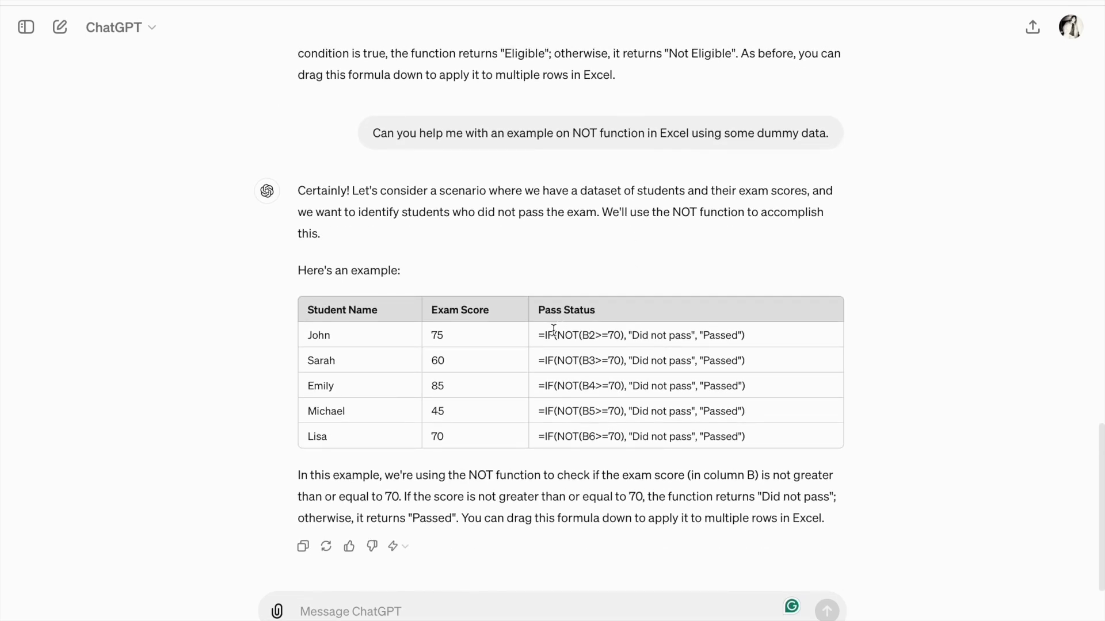
{"action": "double_click", "coordinate": [573, 335]}
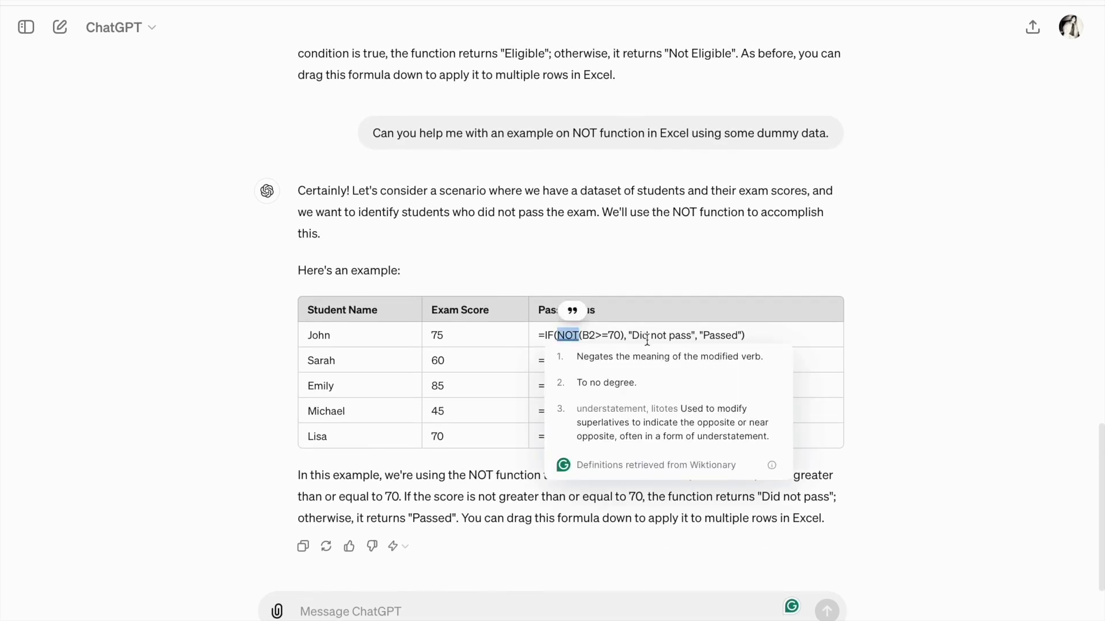
{"action": "left_click", "coordinate": [648, 339]}
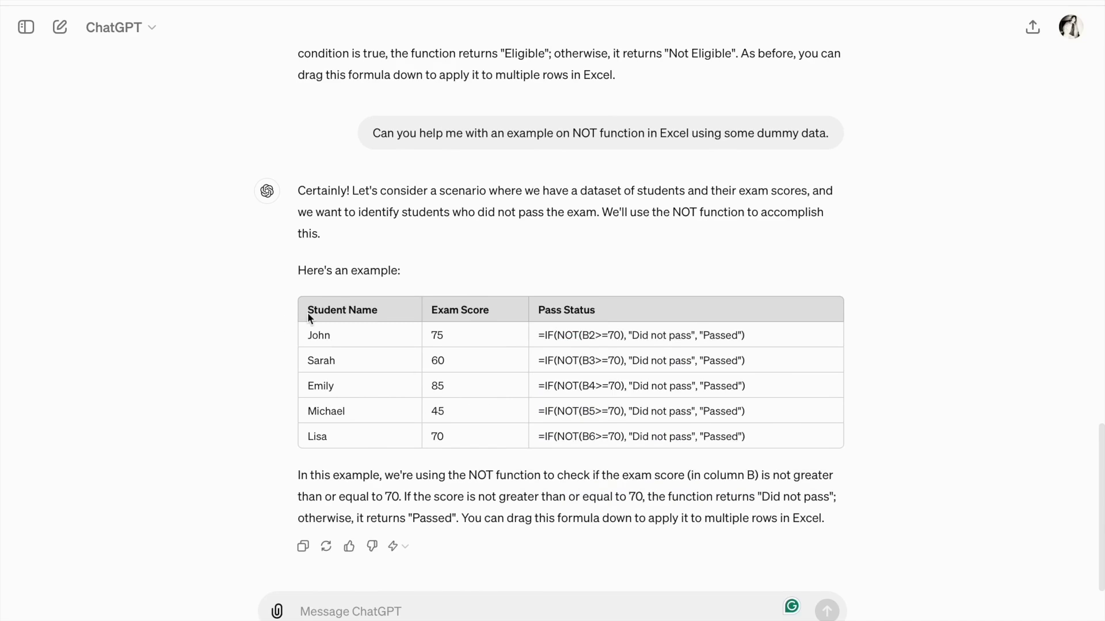
{"action": "left_click_drag", "start_coordinate": [307, 313], "coordinate": [759, 440]}
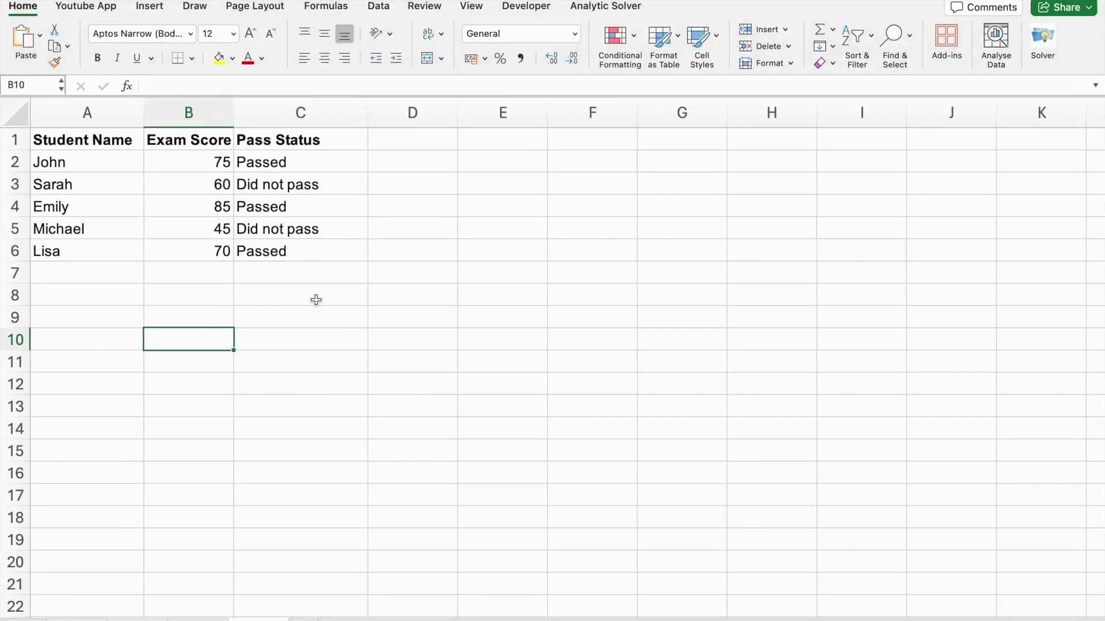
Inspect the first student's name, exam score and the =IF(NOT(B2>=70), "Did not pass", "Passed") formula in C2.
{"action": "left_click", "coordinate": [316, 299]}
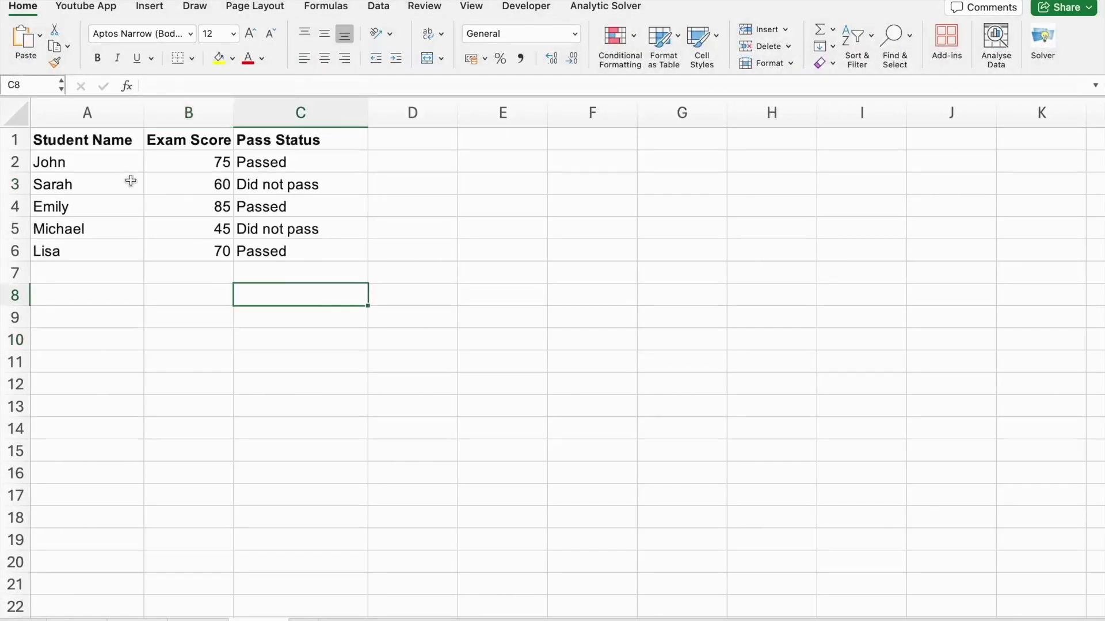
{"action": "left_click", "coordinate": [104, 157]}
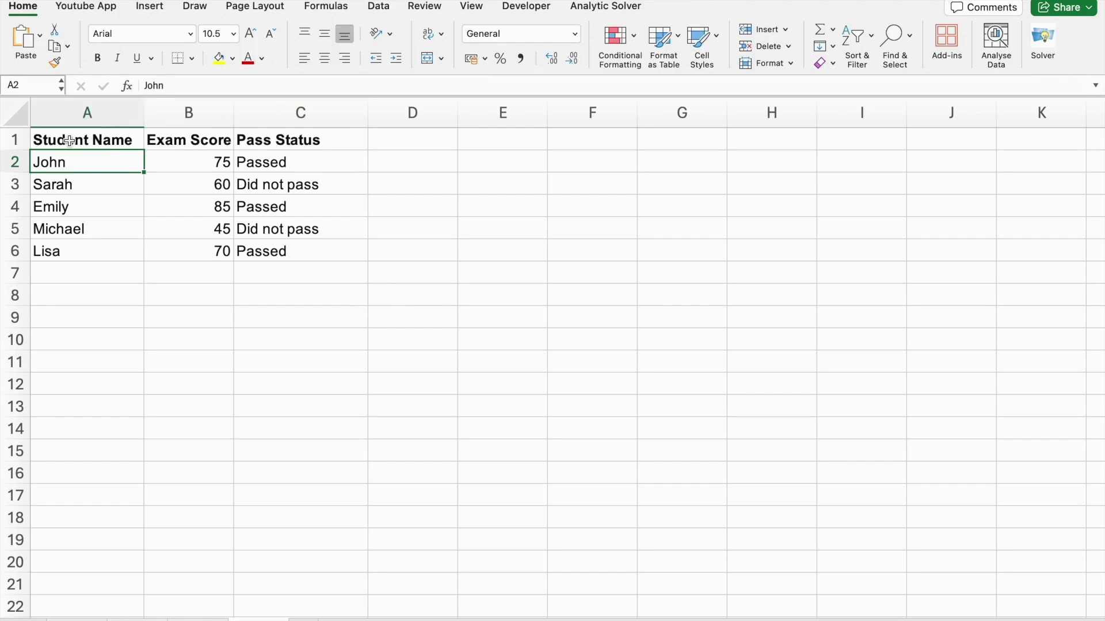
{"action": "left_click", "coordinate": [171, 164]}
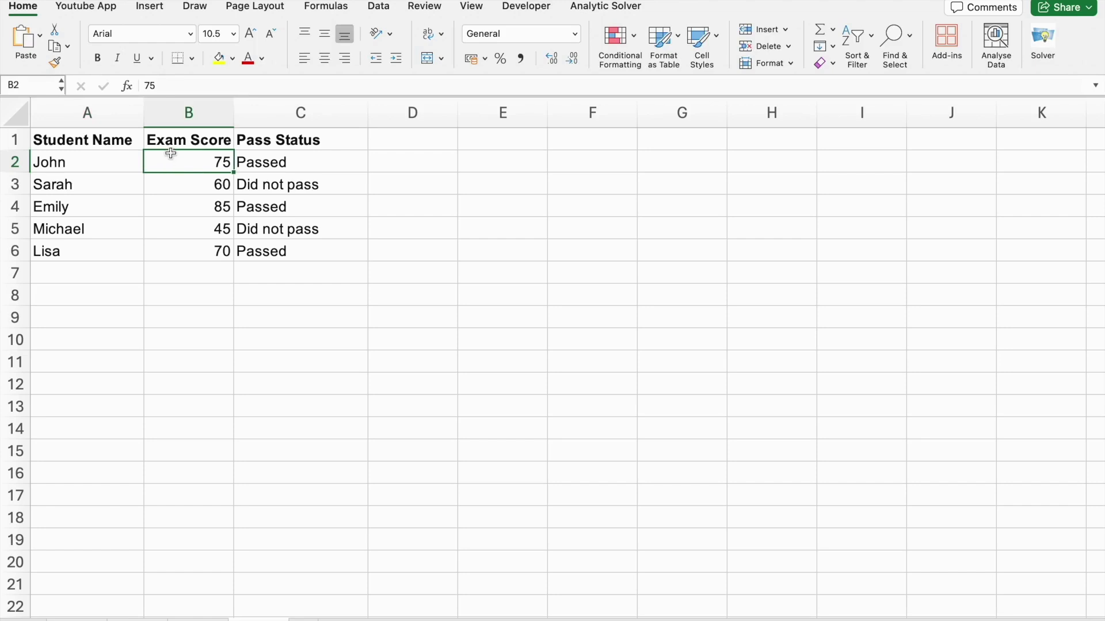
{"action": "left_click", "coordinate": [279, 164]}
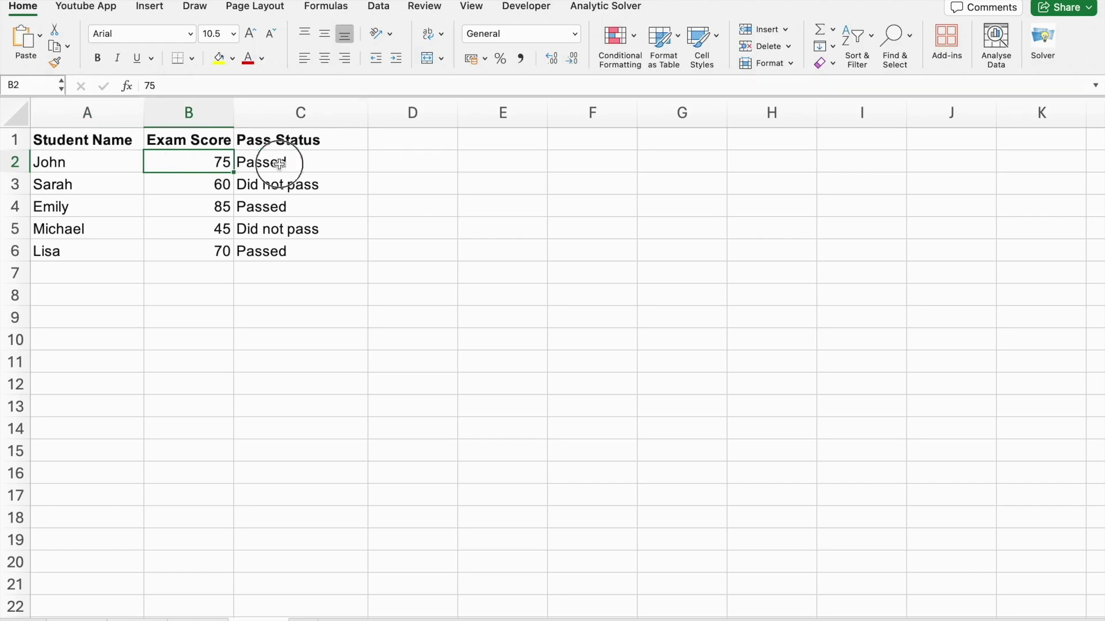
{"action": "left_click", "coordinate": [212, 164]}
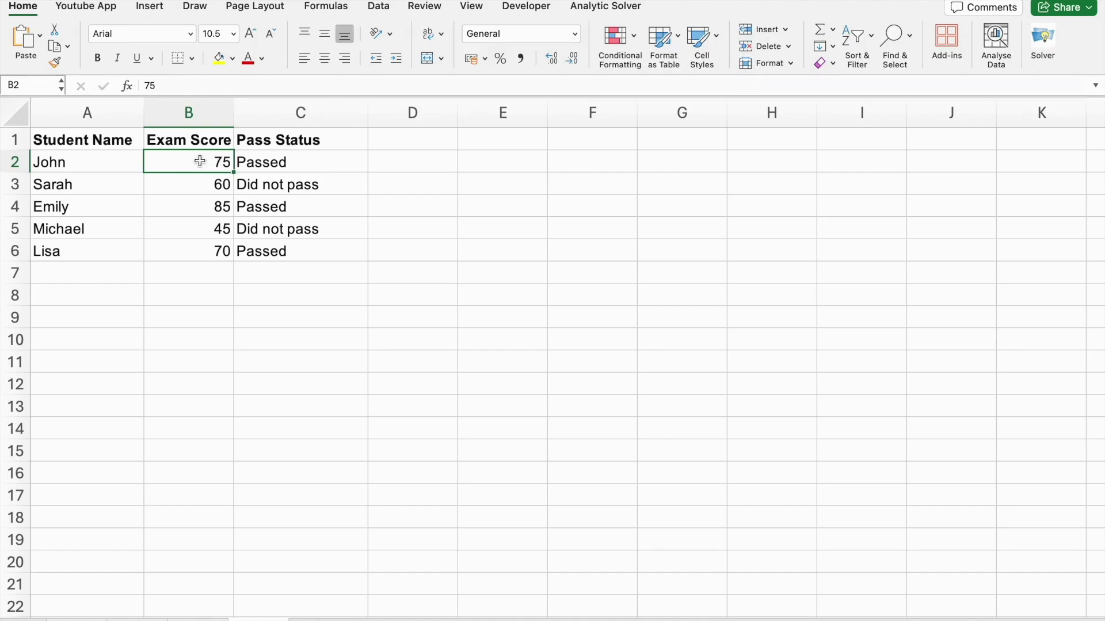
{"action": "left_click", "coordinate": [329, 163]}
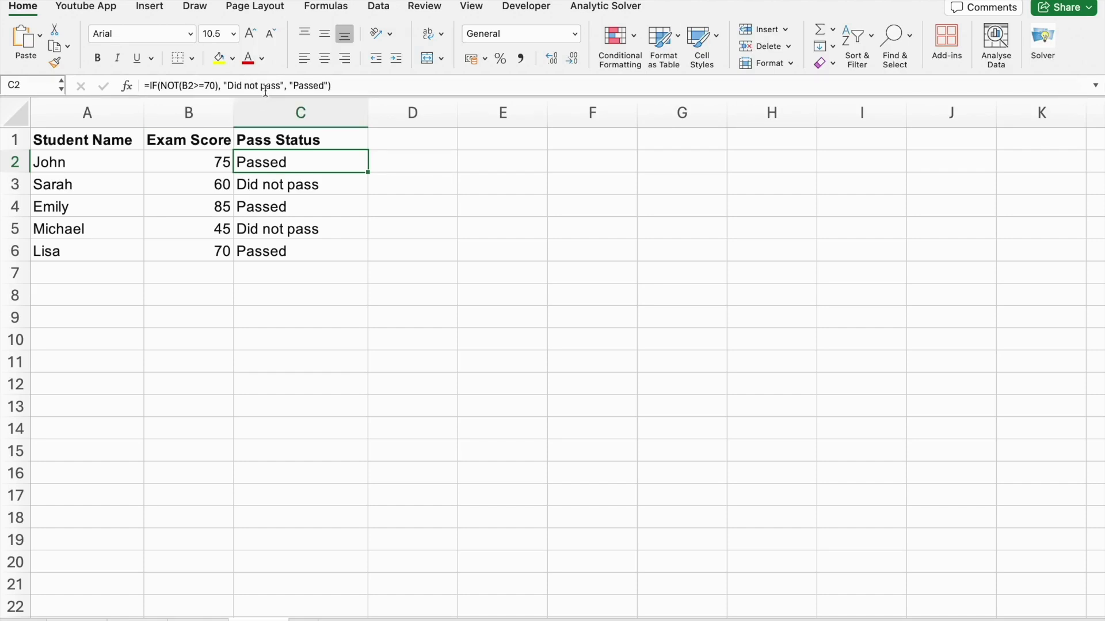
{"action": "left_click", "coordinate": [163, 87]}
{"action": "double_click", "coordinate": [170, 86]}
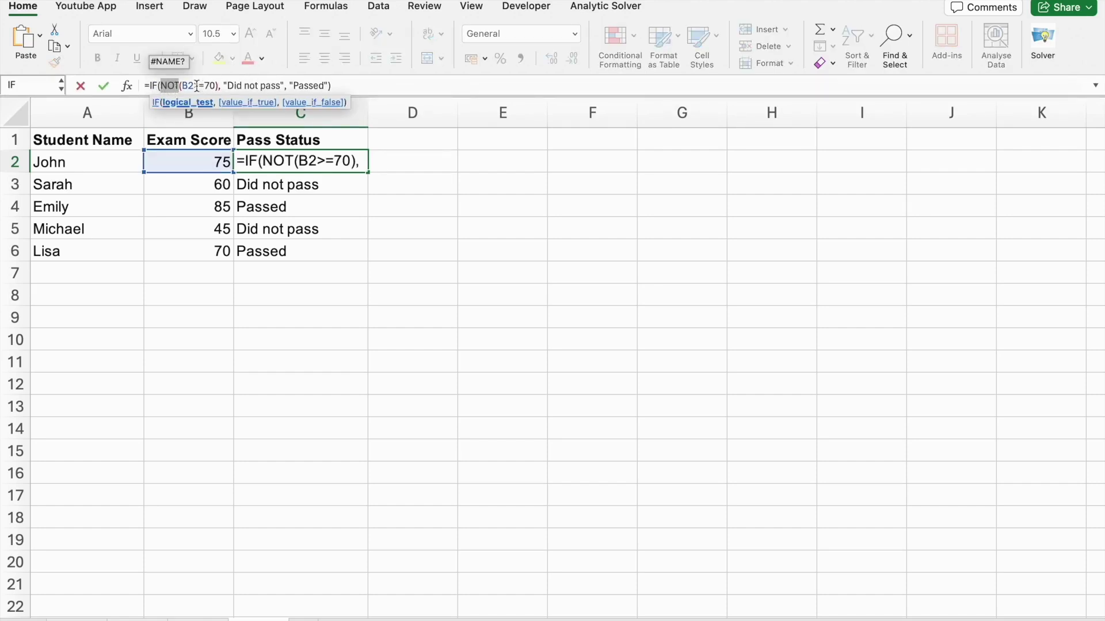
{"action": "mouse_move", "coordinate": [182, 86]}
{"action": "left_mouse_down"}
{"action": "mouse_move", "coordinate": [213, 85]}
{"action": "mouse_move", "coordinate": [193, 85]}
{"action": "left_mouse_up"}
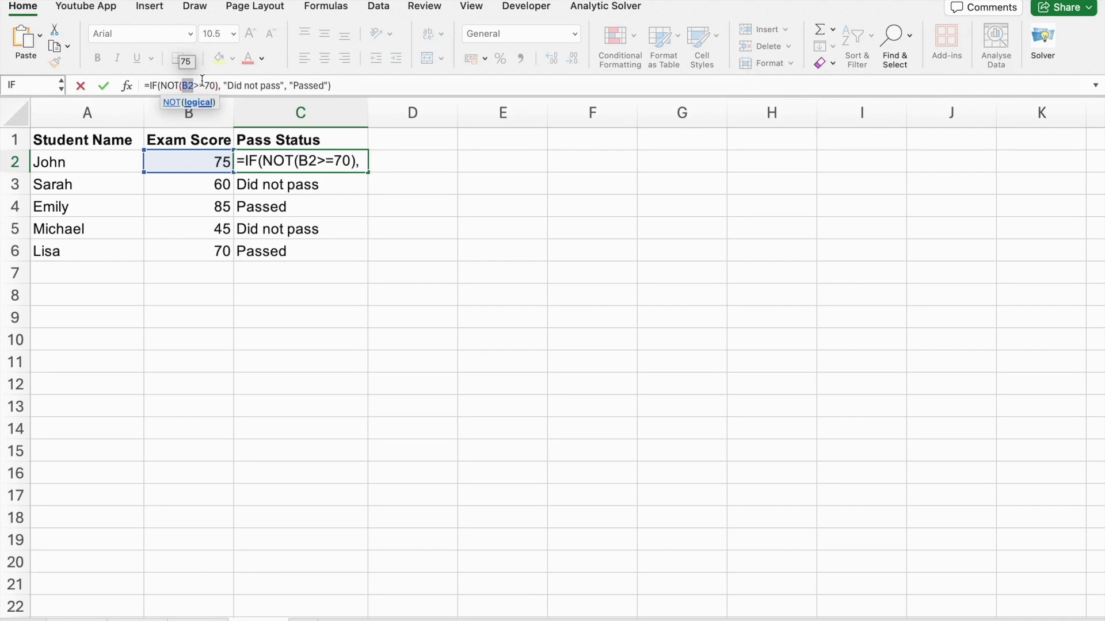
{"action": "double_click", "coordinate": [251, 85]}
{"action": "left_click_drag", "start_coordinate": [229, 85], "coordinate": [284, 88]}
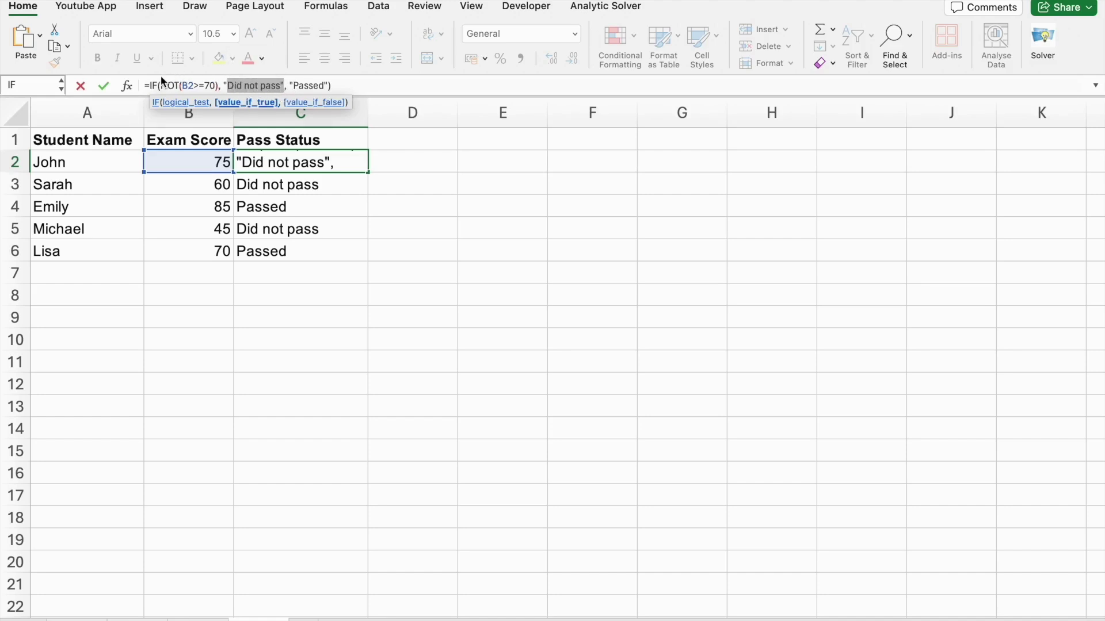
{"action": "left_click", "coordinate": [229, 85]}
{"action": "left_click_drag", "start_coordinate": [228, 85], "coordinate": [282, 87]}
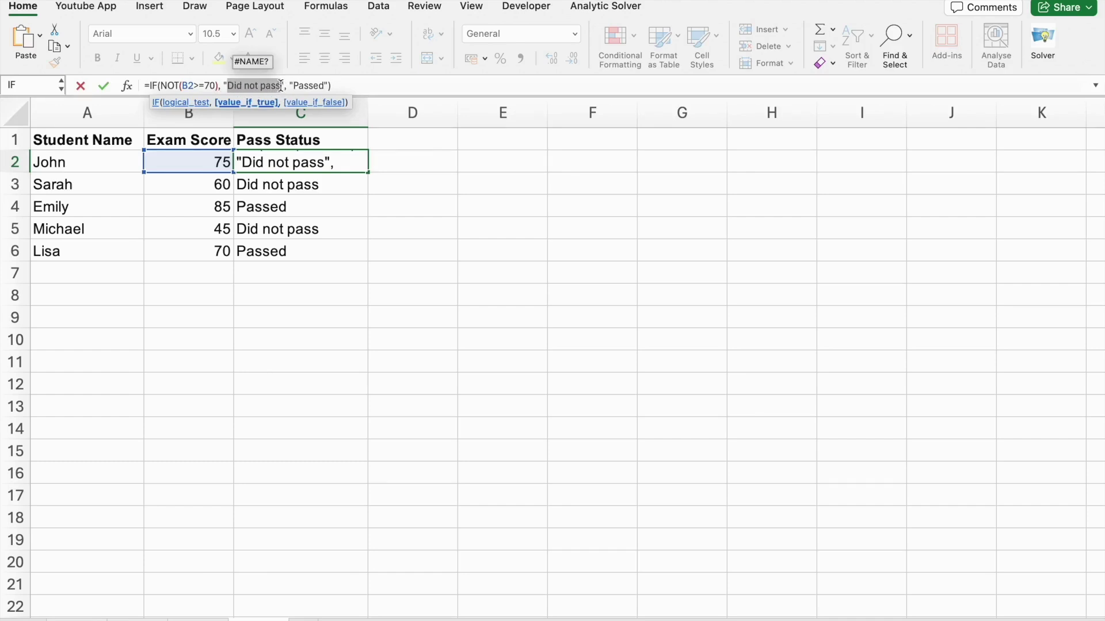
{"action": "double_click", "coordinate": [173, 85]}
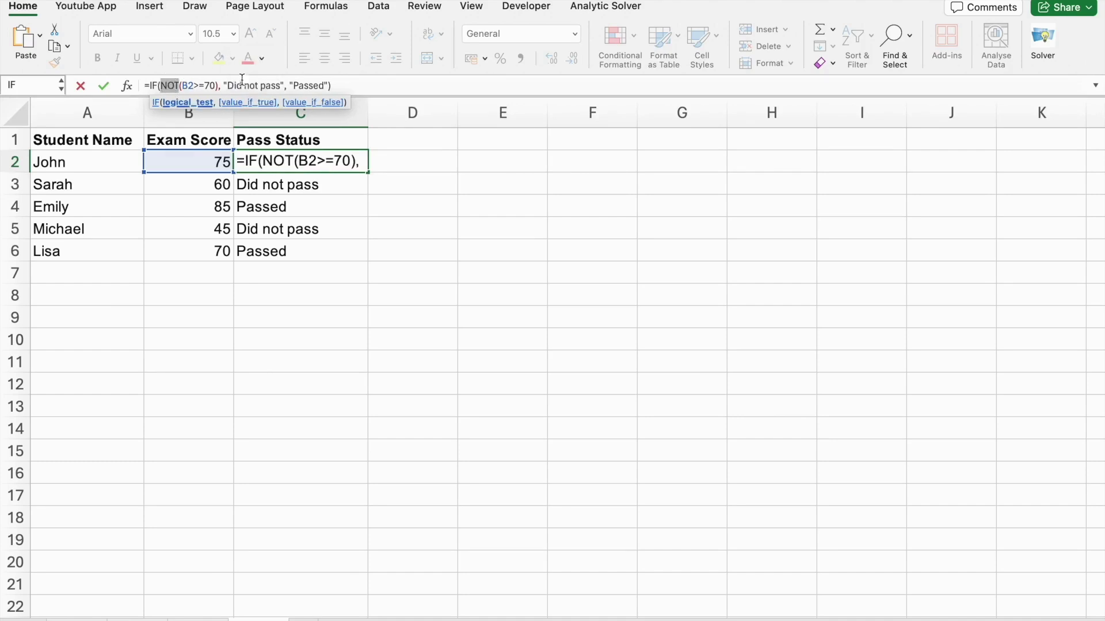
{"action": "double_click", "coordinate": [300, 85]}
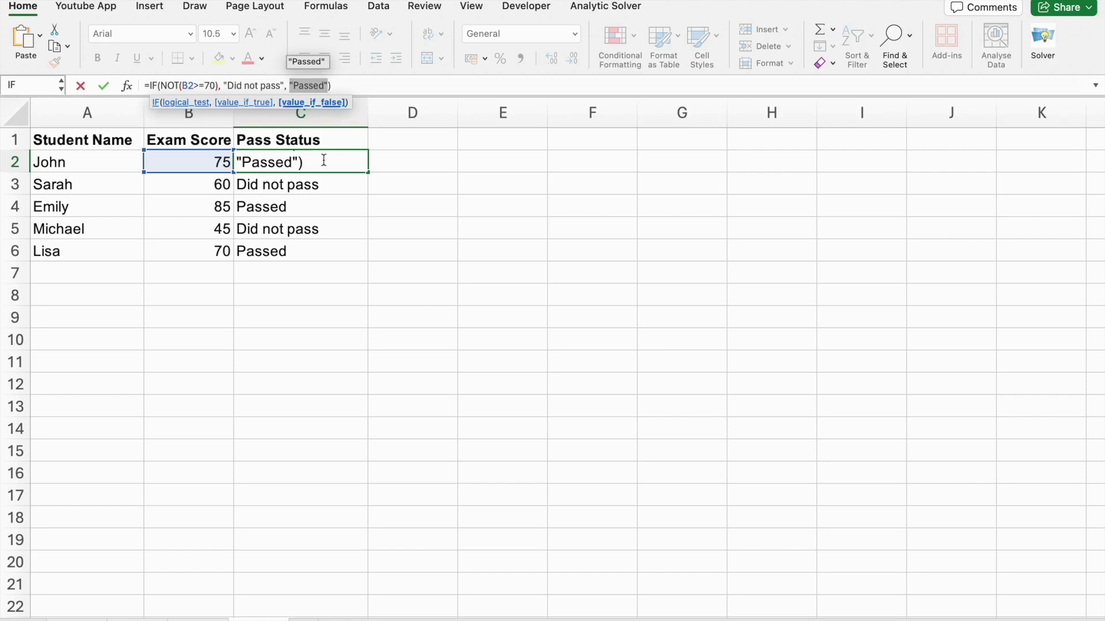
{"action": "left_click", "coordinate": [363, 86]}
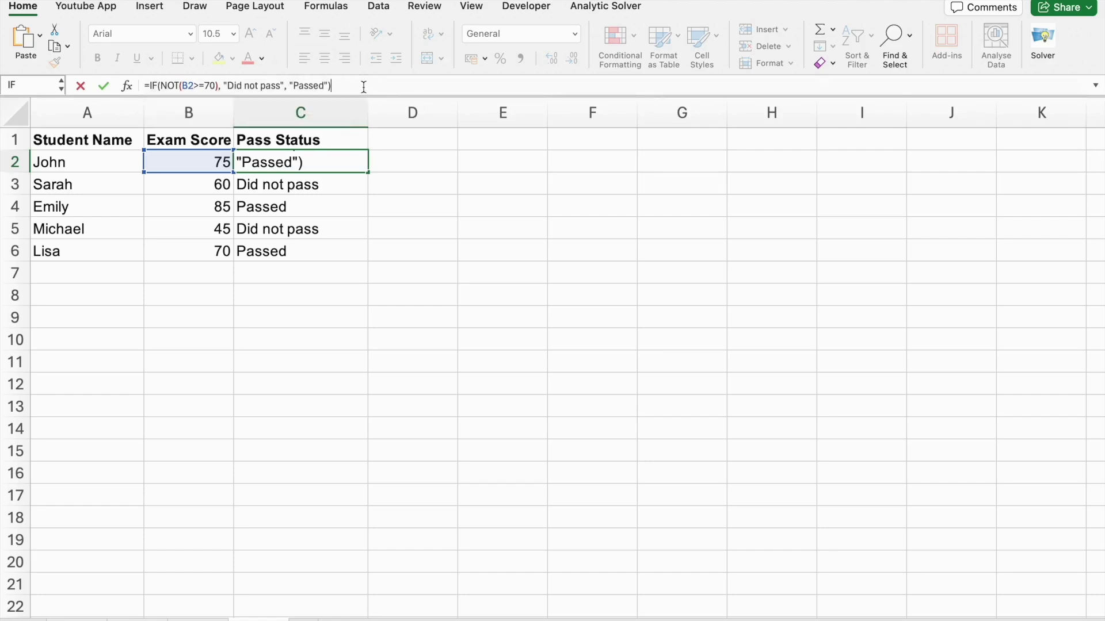
{"action": "key", "text": "Return"}
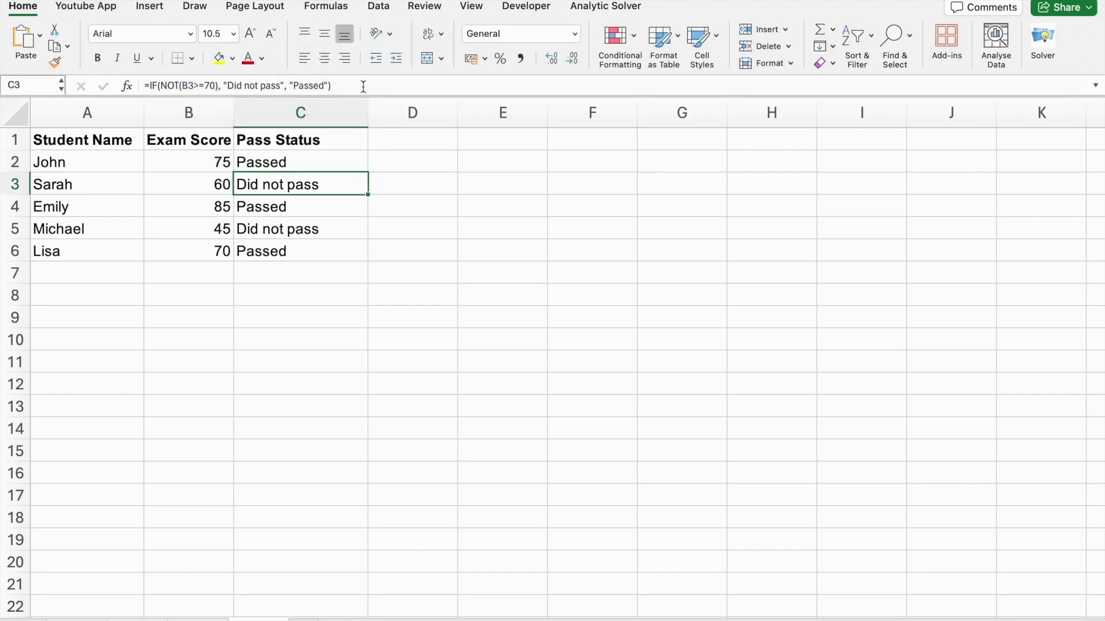